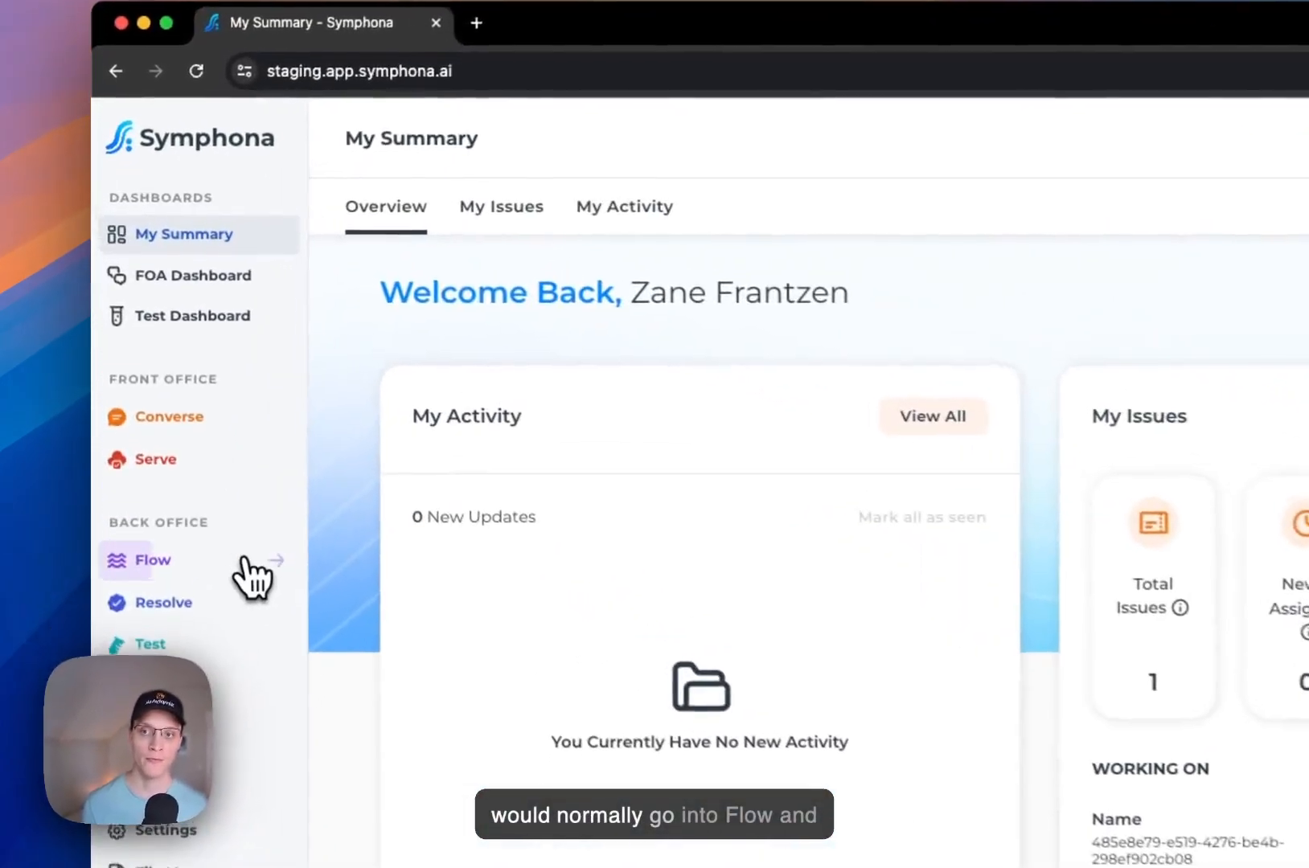
Step: Open the AI Analysis process from the Flow Process Manager
left_click(219, 487)
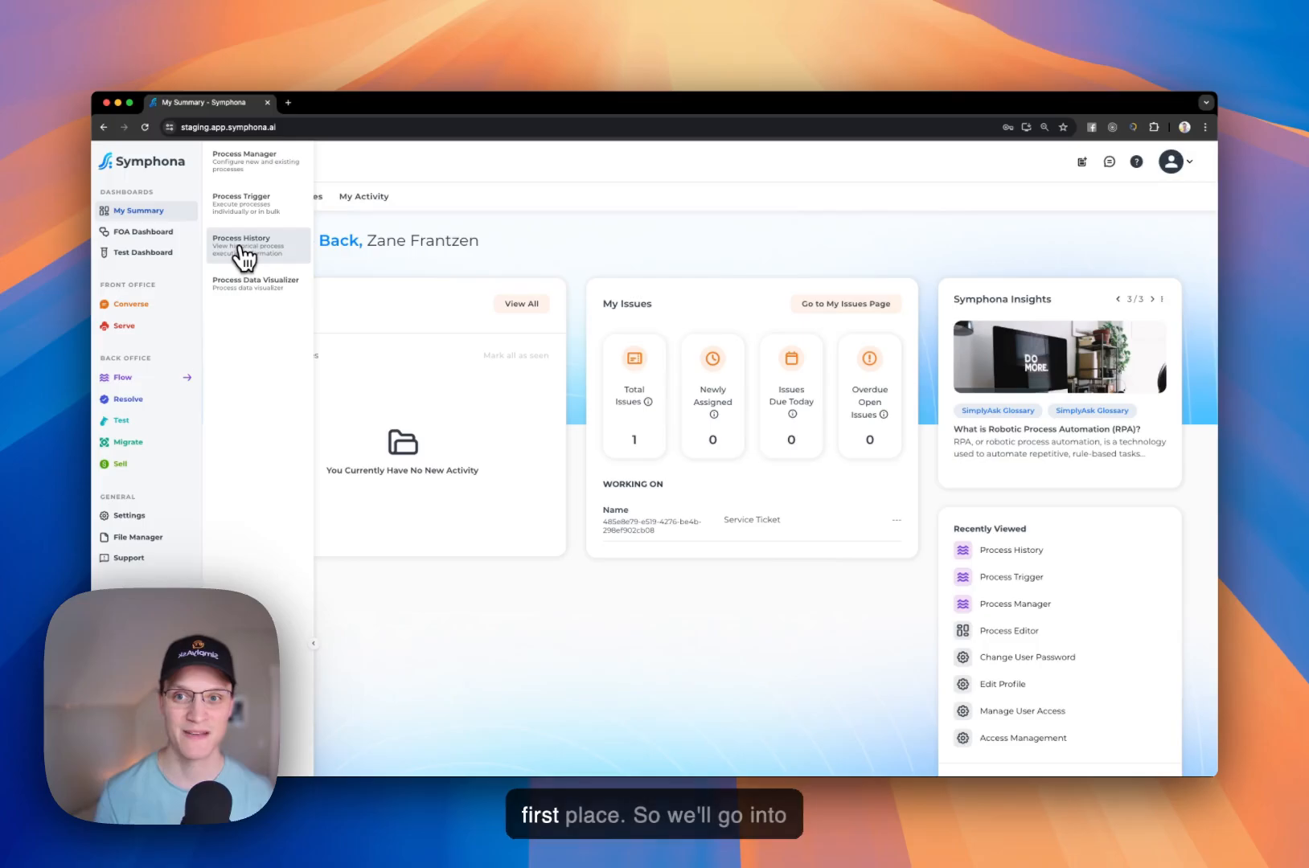
left_click(245, 158)
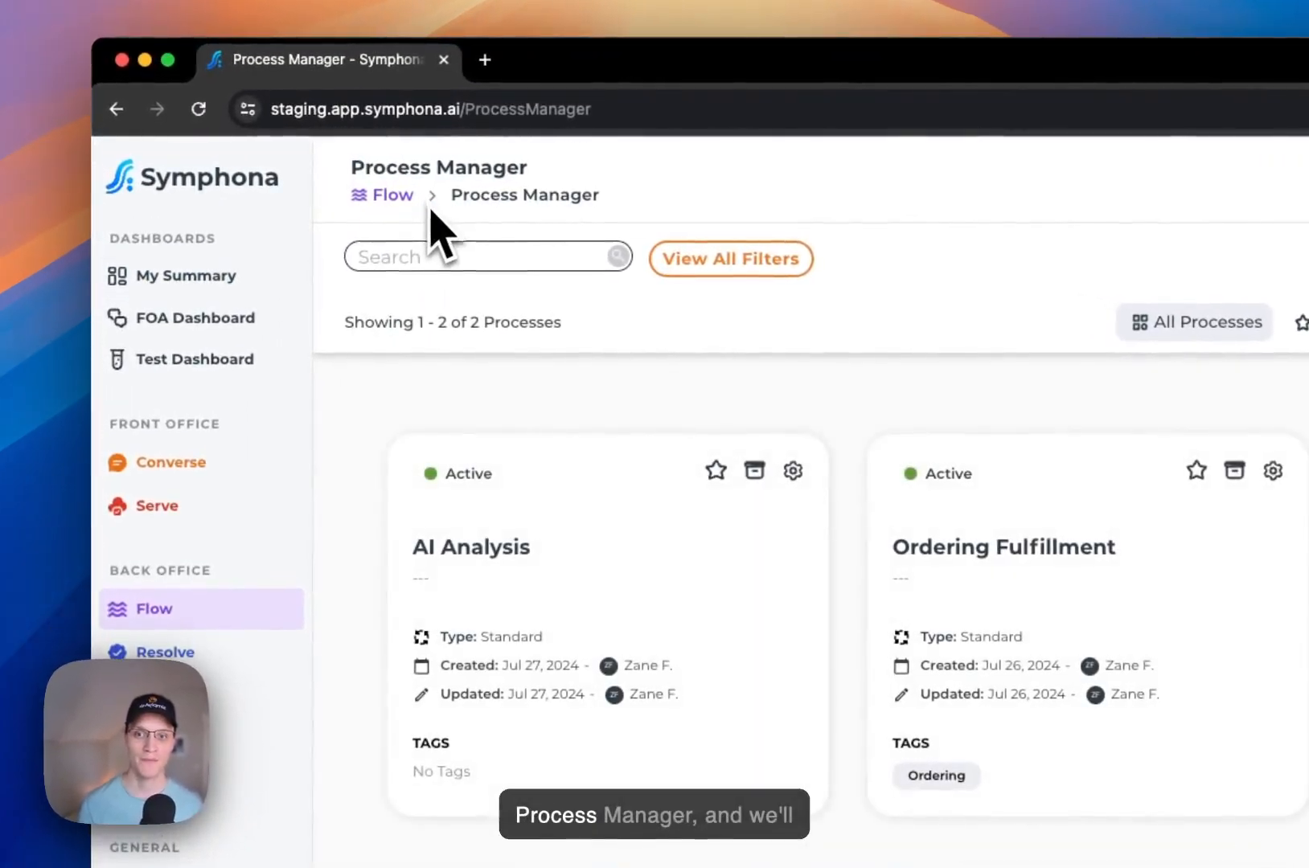
left_click(494, 563)
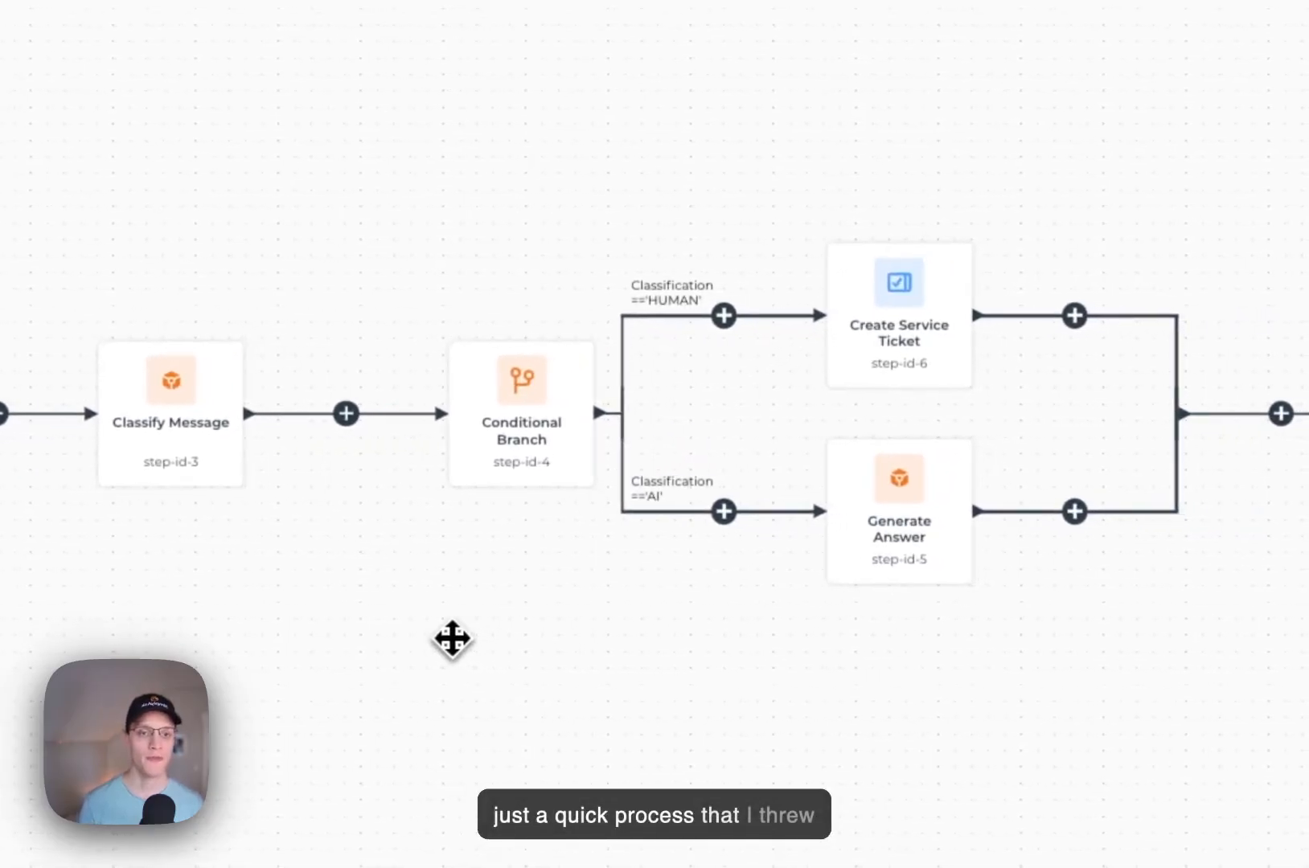
Step: Examine the Classify Message step's prompt, model settings and output configuration
left_click_drag(438, 631, 690, 614)
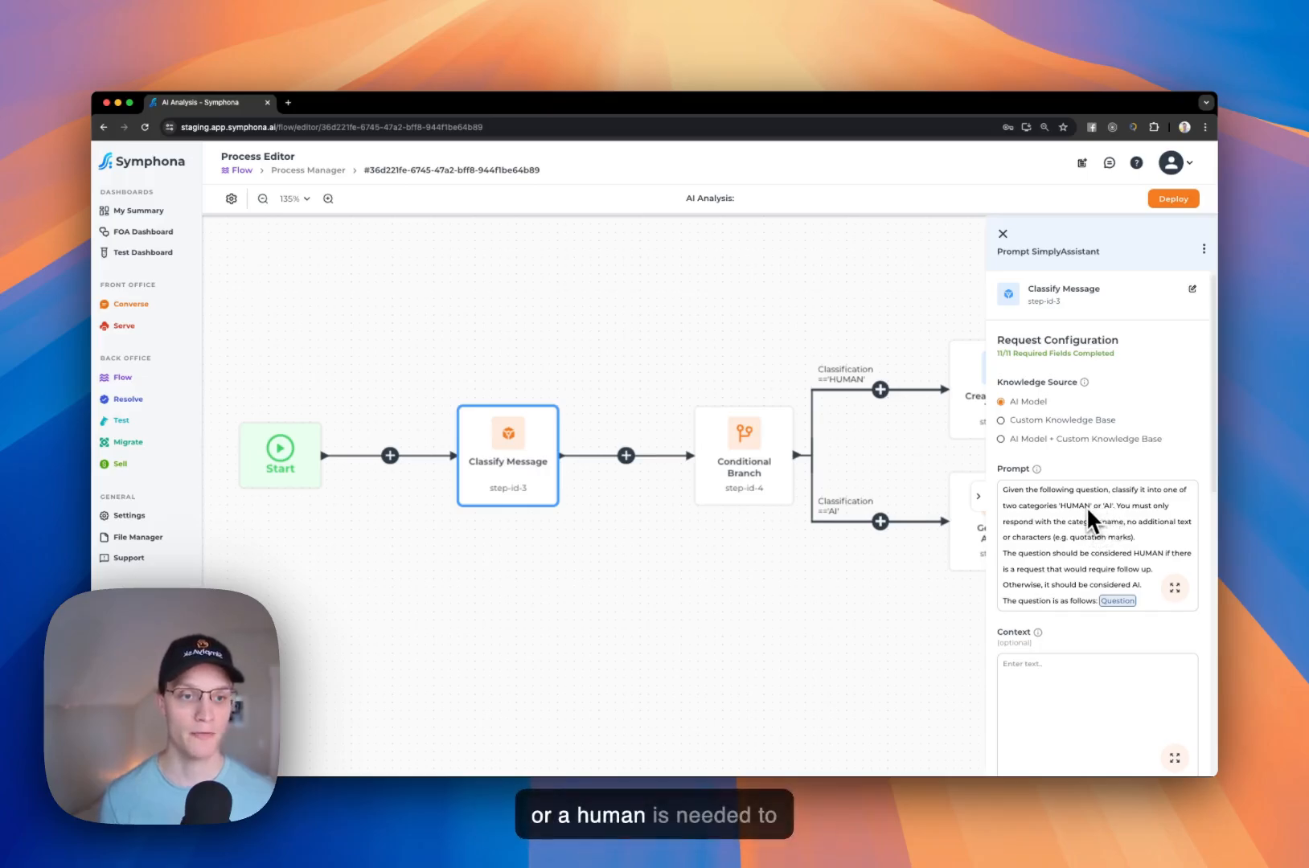
scroll(1086, 507, "down", 10)
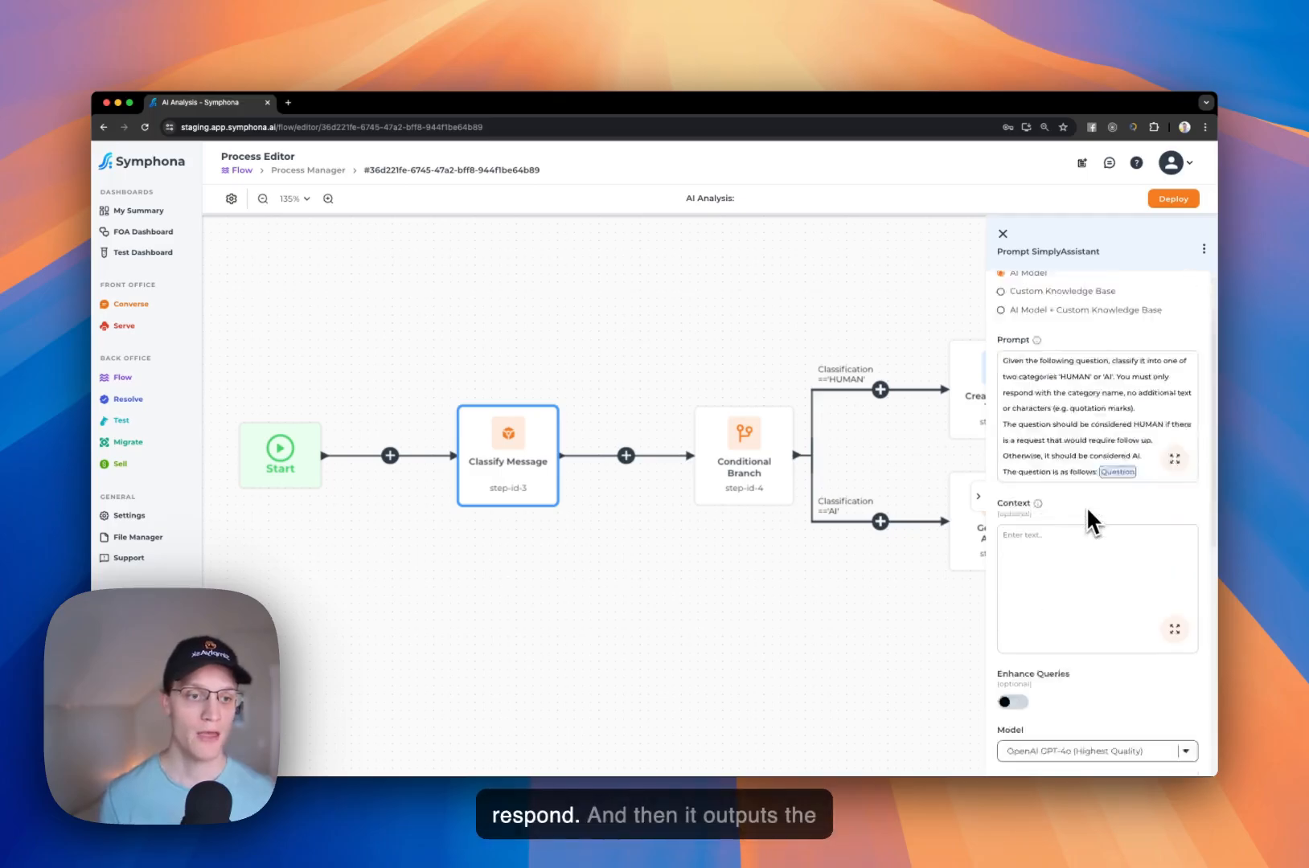
scroll(1110, 605, "down", 1)
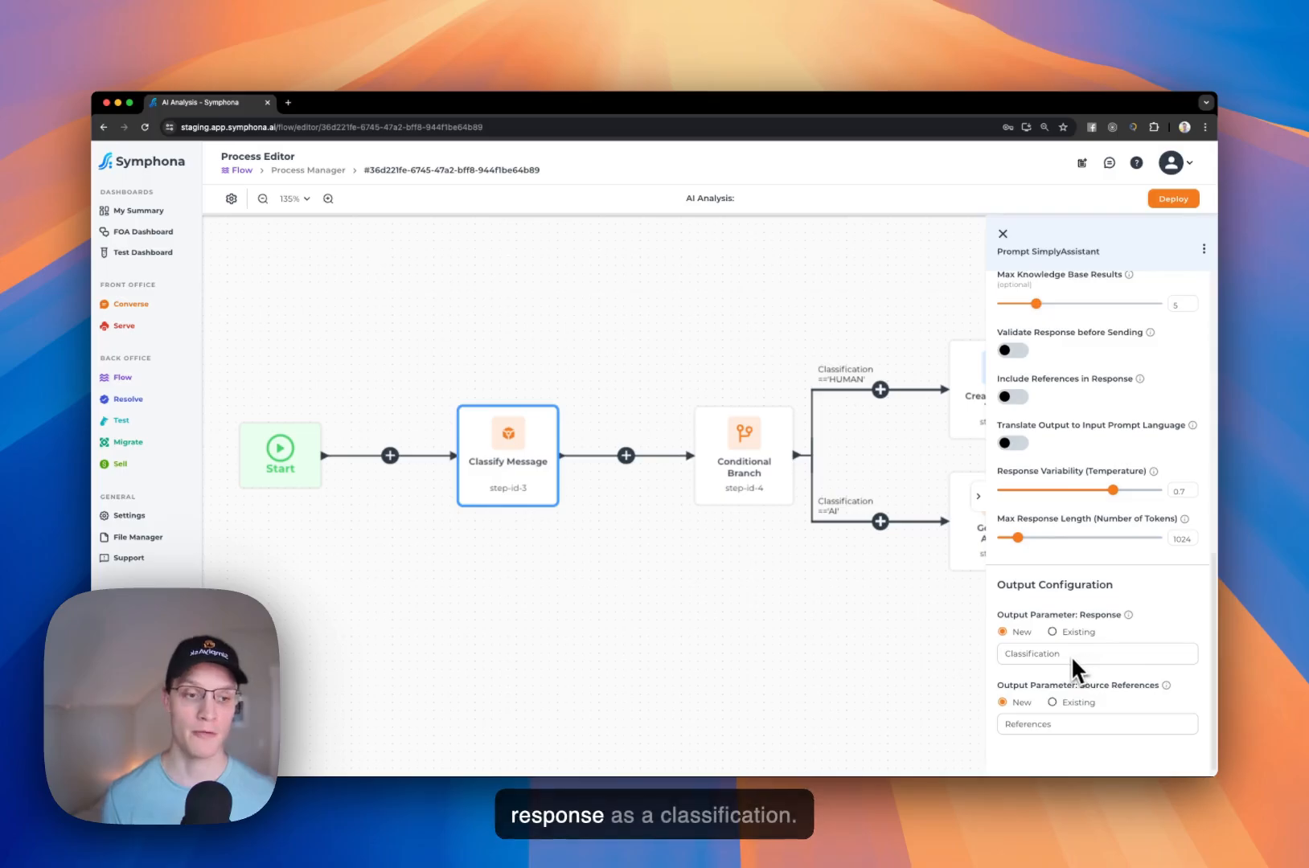
Step: Examine the Conditional Branch logic and the Generate Answer and Create Service Ticket configurations, and close the step details
left_click_drag(885, 620, 578, 615)
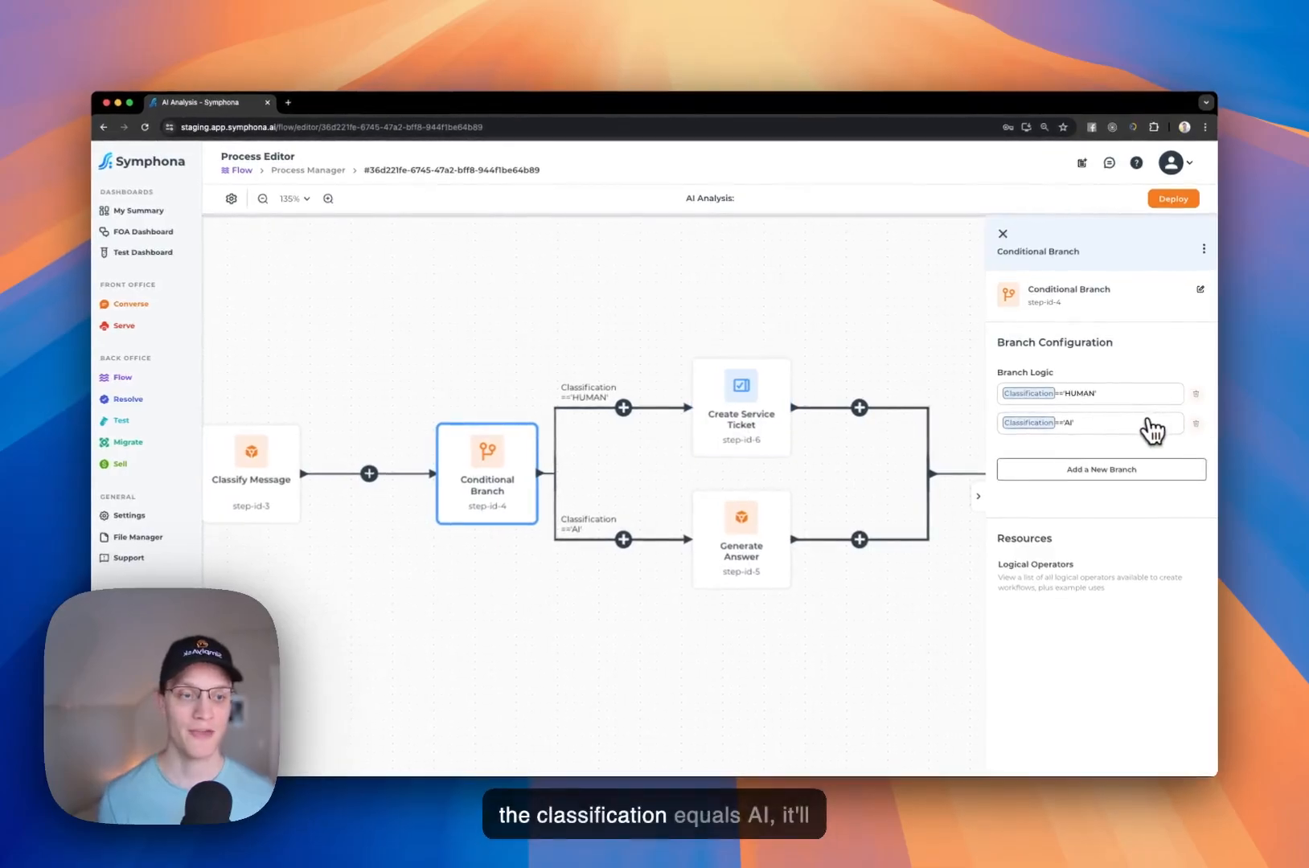
left_click(754, 545)
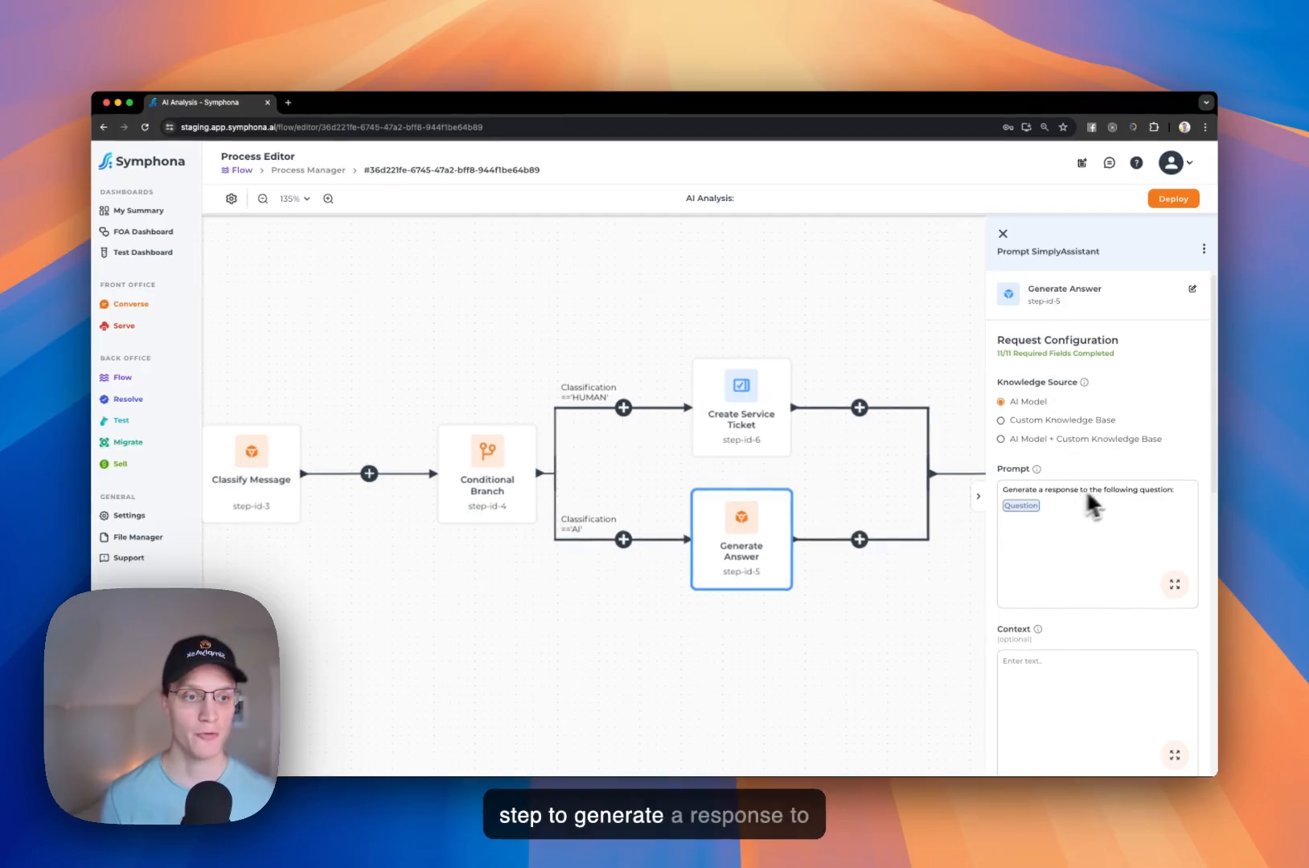
left_click(744, 434)
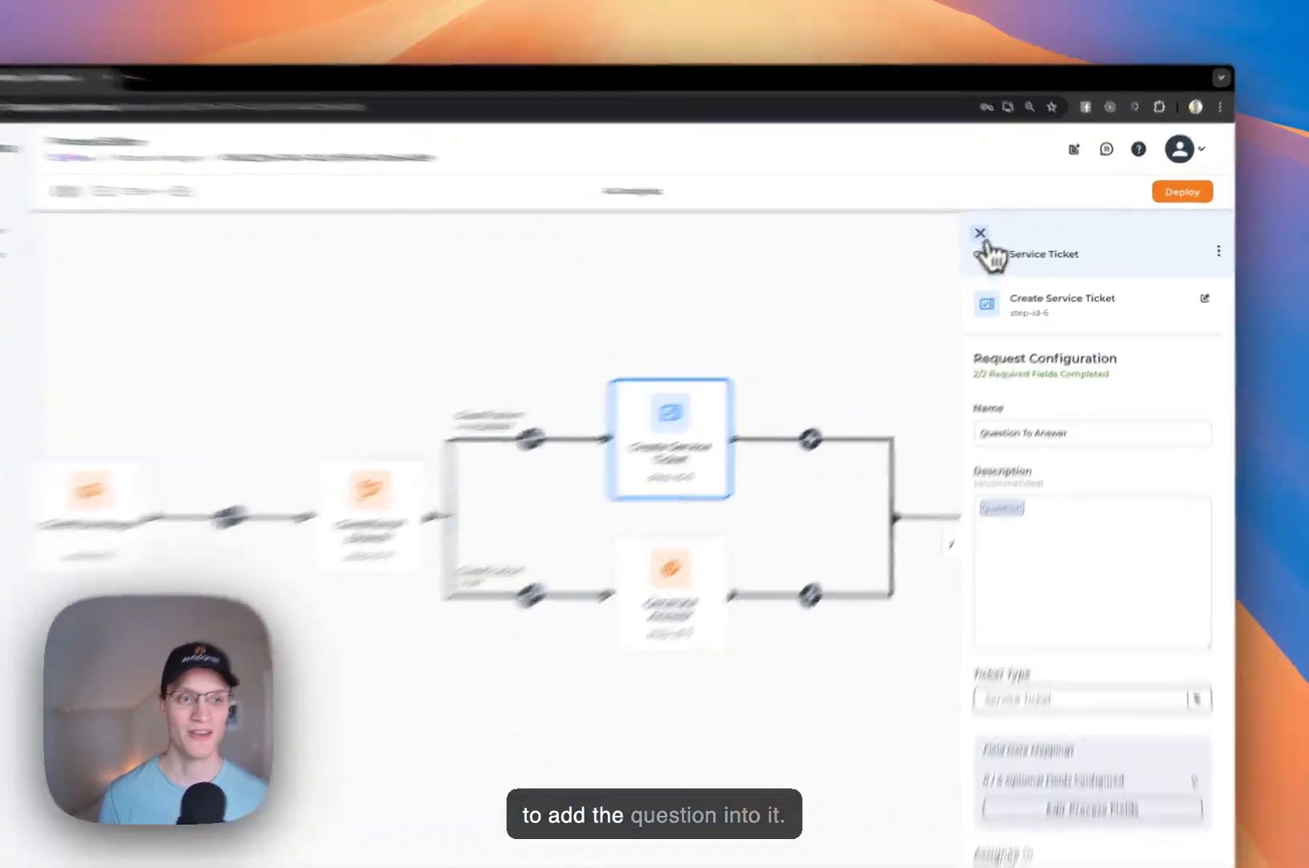
left_click(1003, 234)
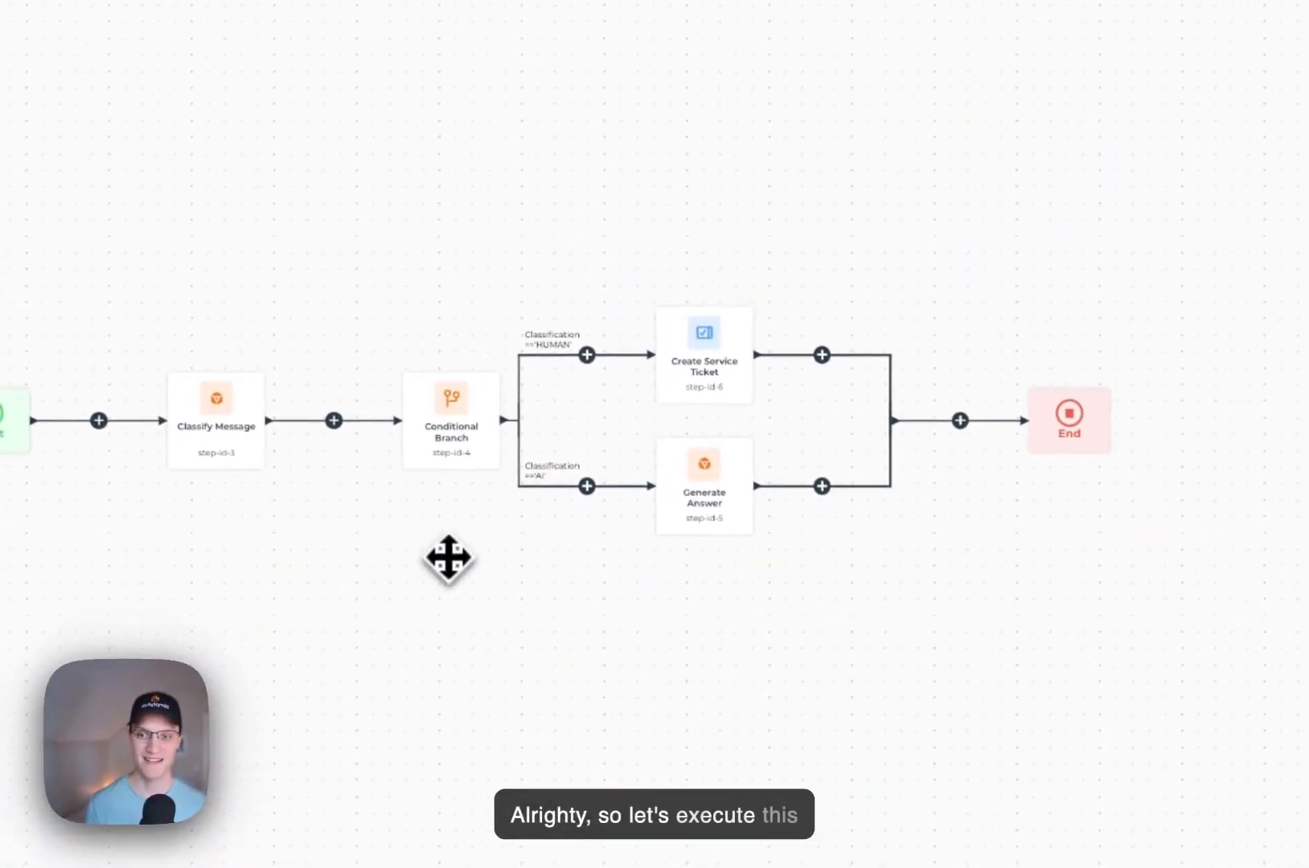
Step: Leave the process editor without saving for Process Trigger and select AI Analysis as the process to execute
left_click(164, 366)
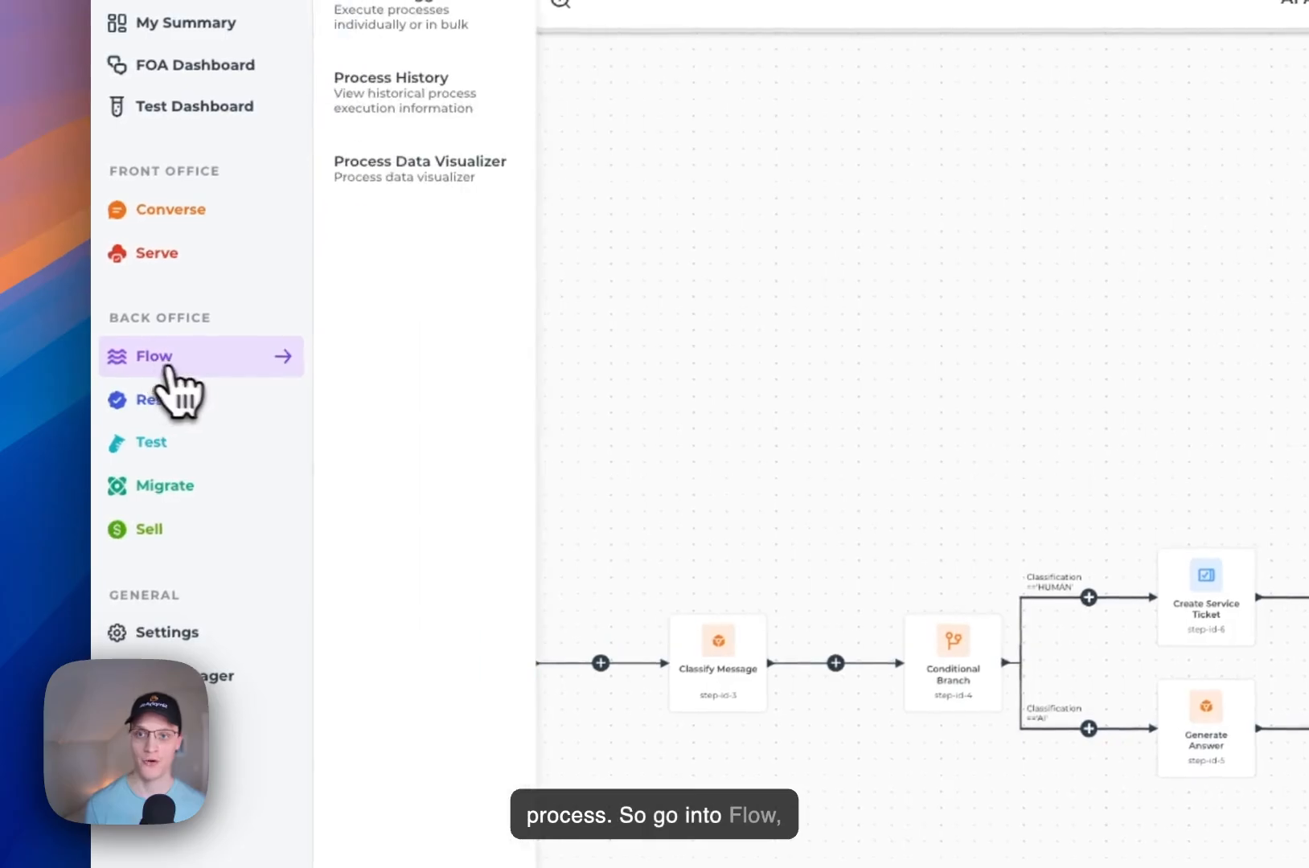
left_click(463, 18)
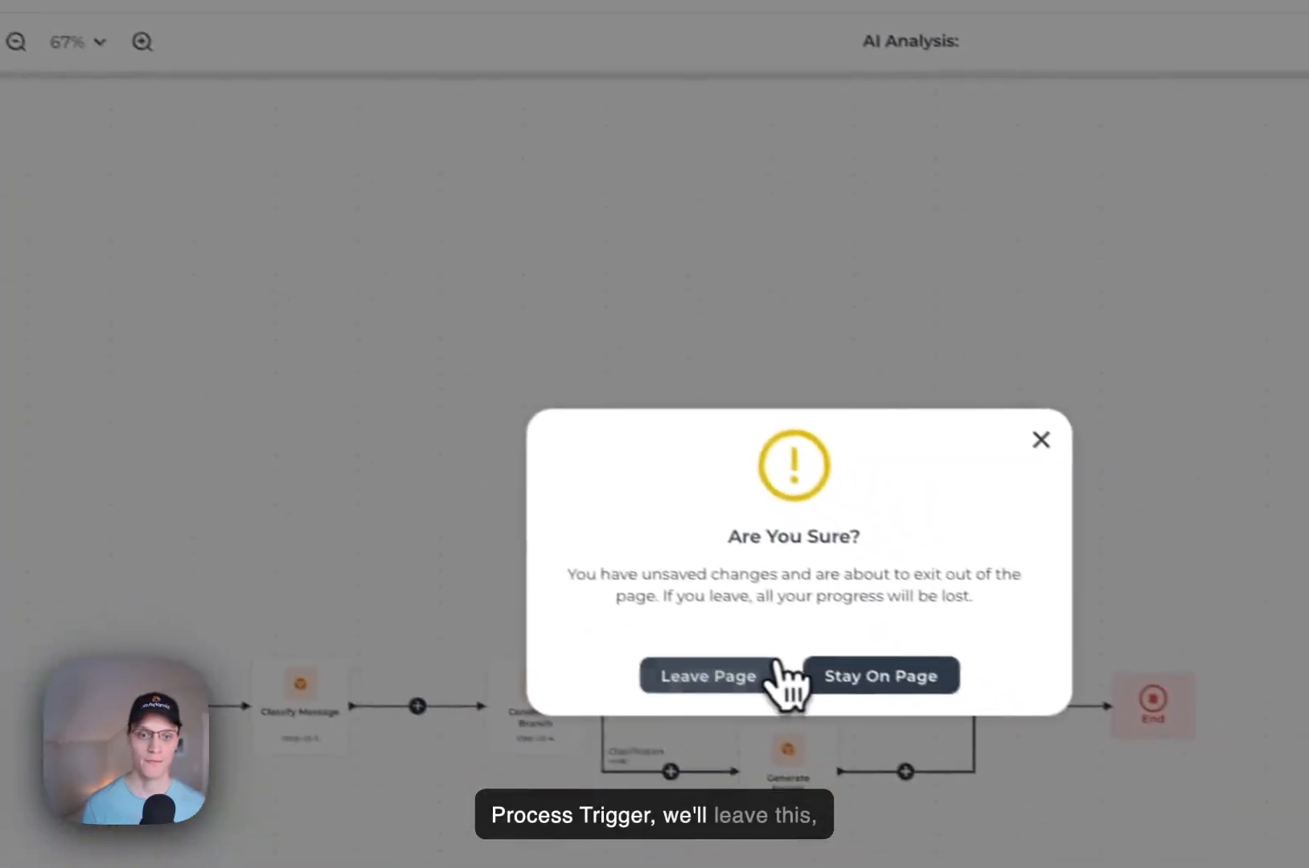
left_click(759, 668)
left_click(358, 171)
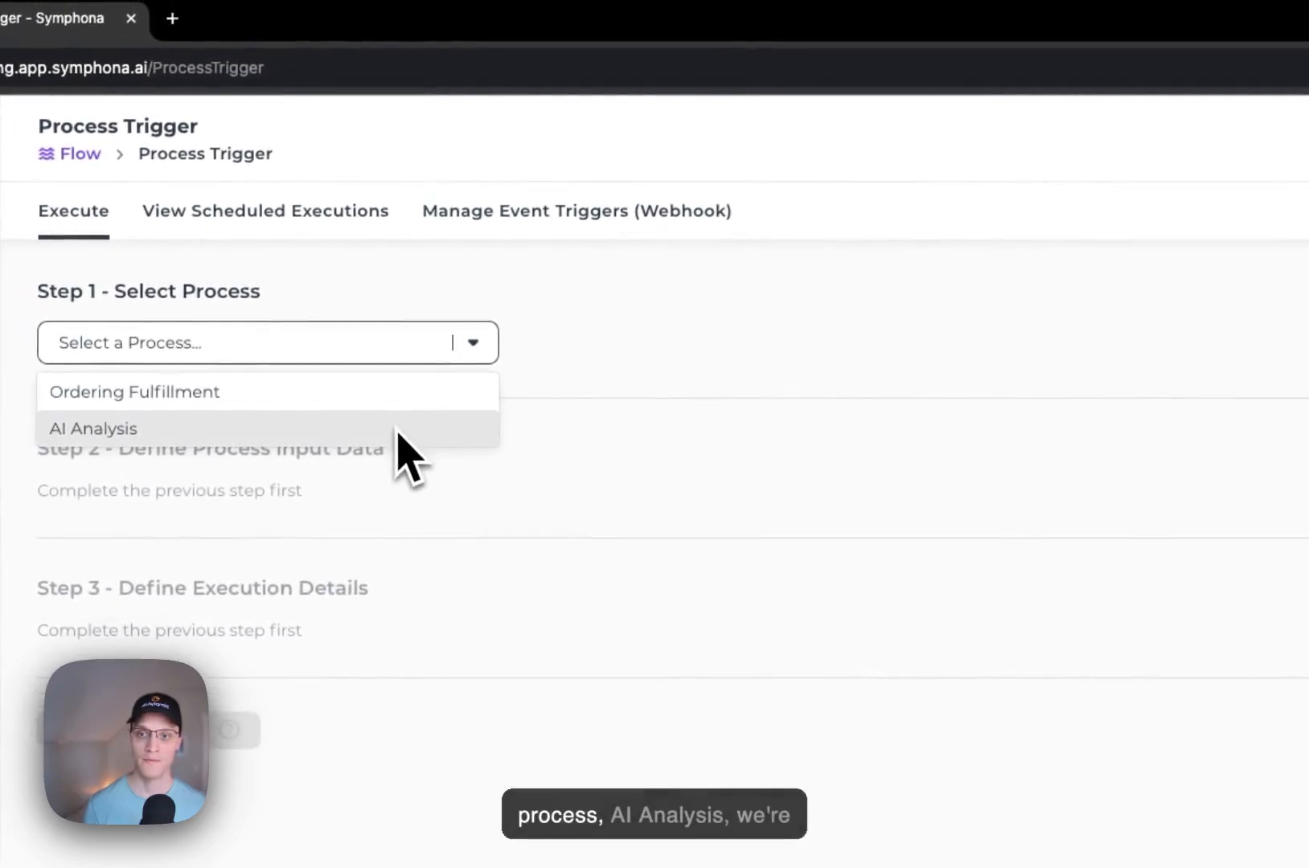
left_click(399, 437)
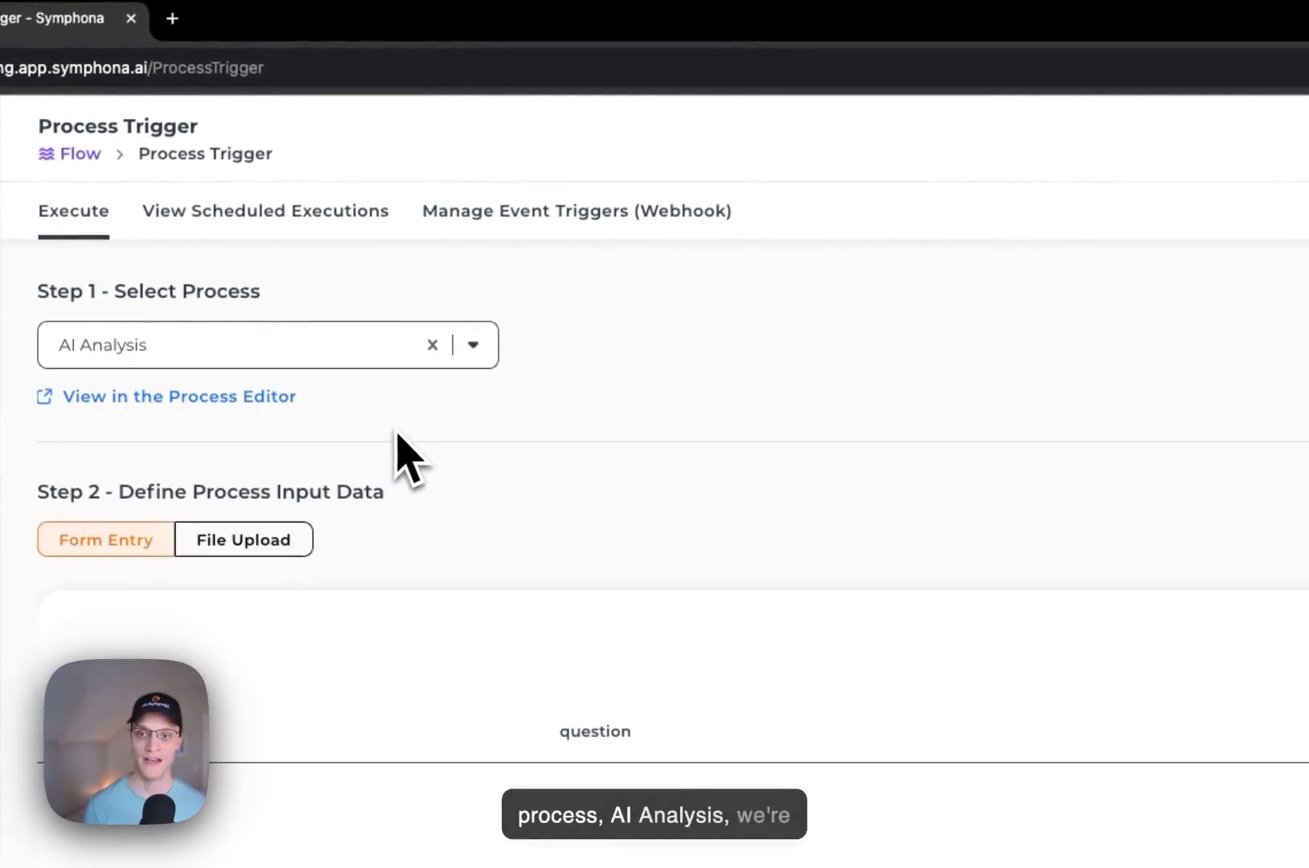
Step: Define an execution with the question "what is the weather like in Spain?" and upload it
left_click(1005, 423)
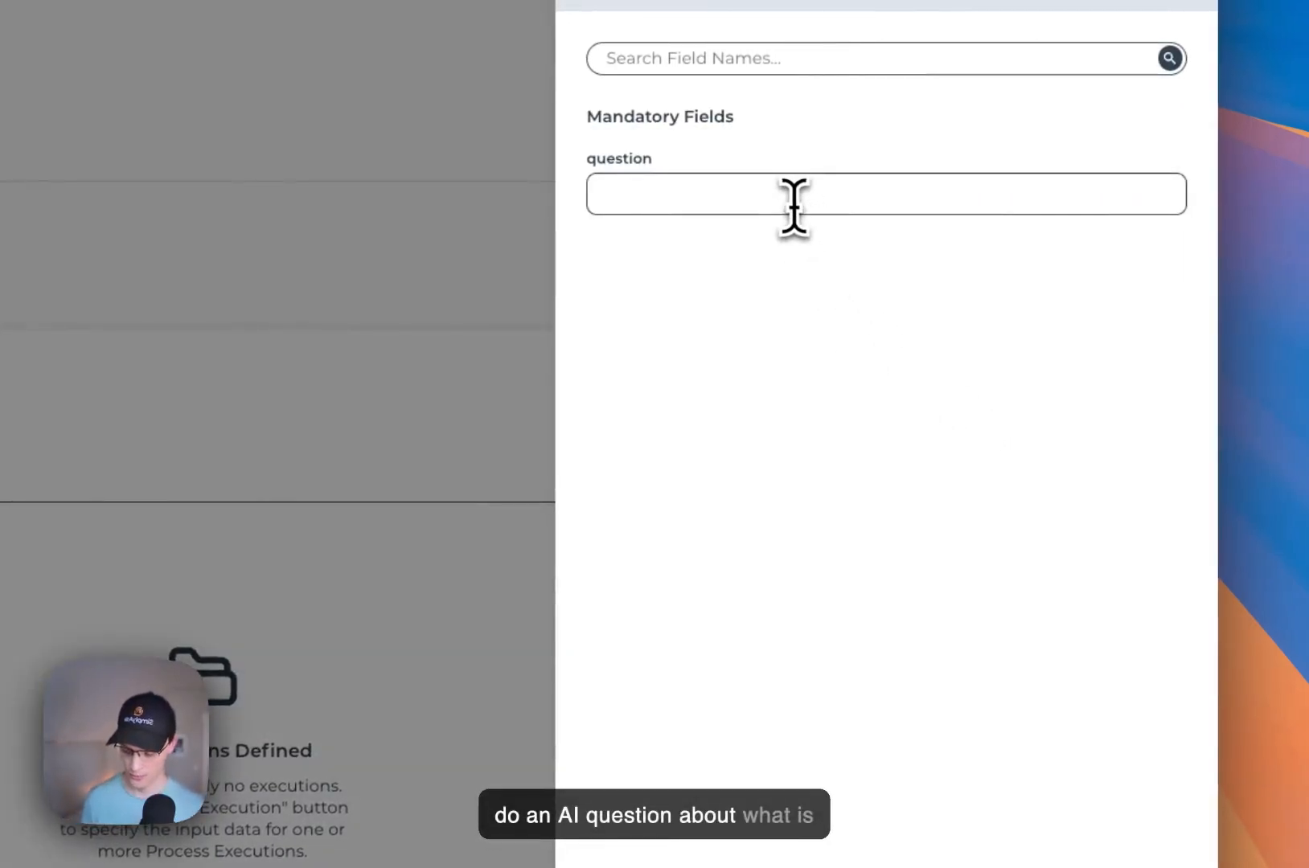
left_click(794, 206)
type("what is")
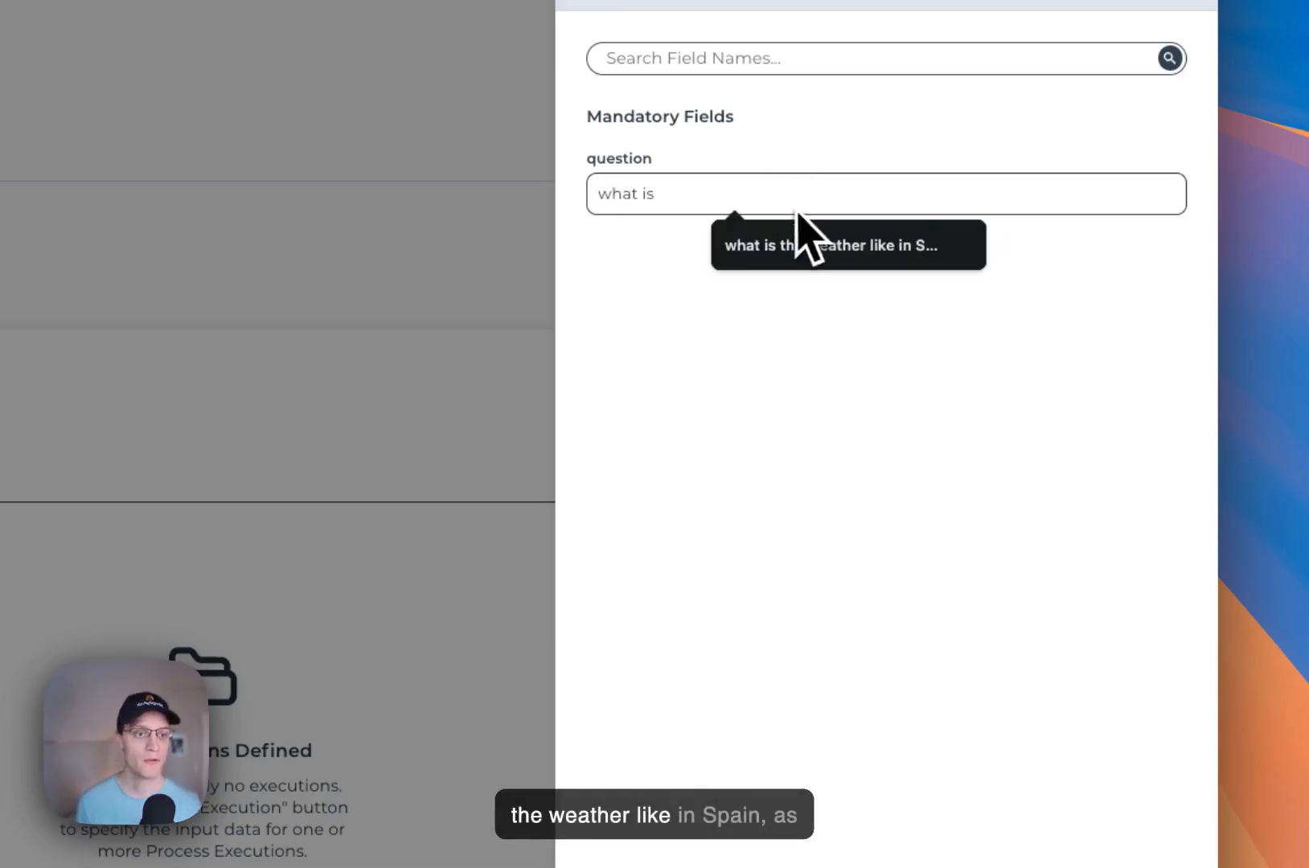
left_click(836, 243)
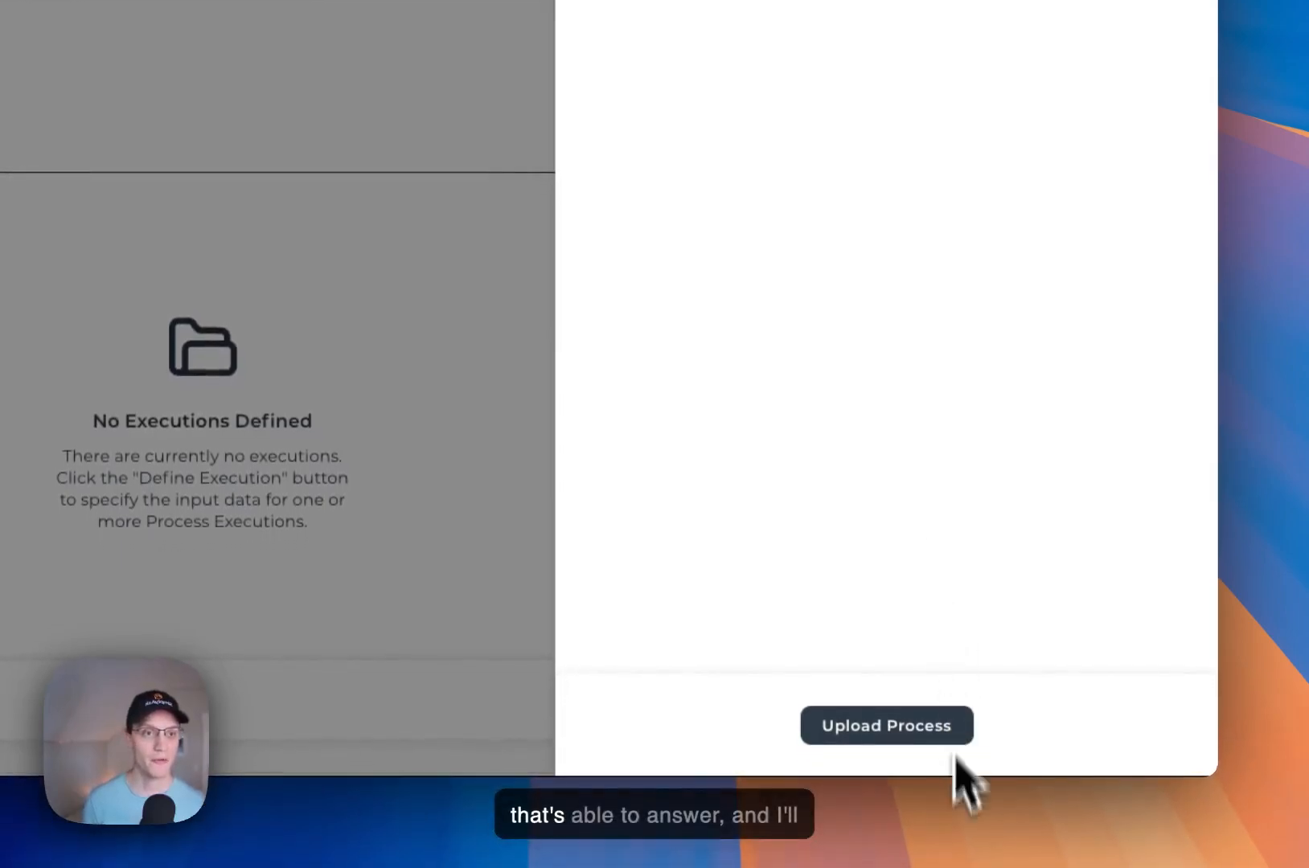
left_click(906, 734)
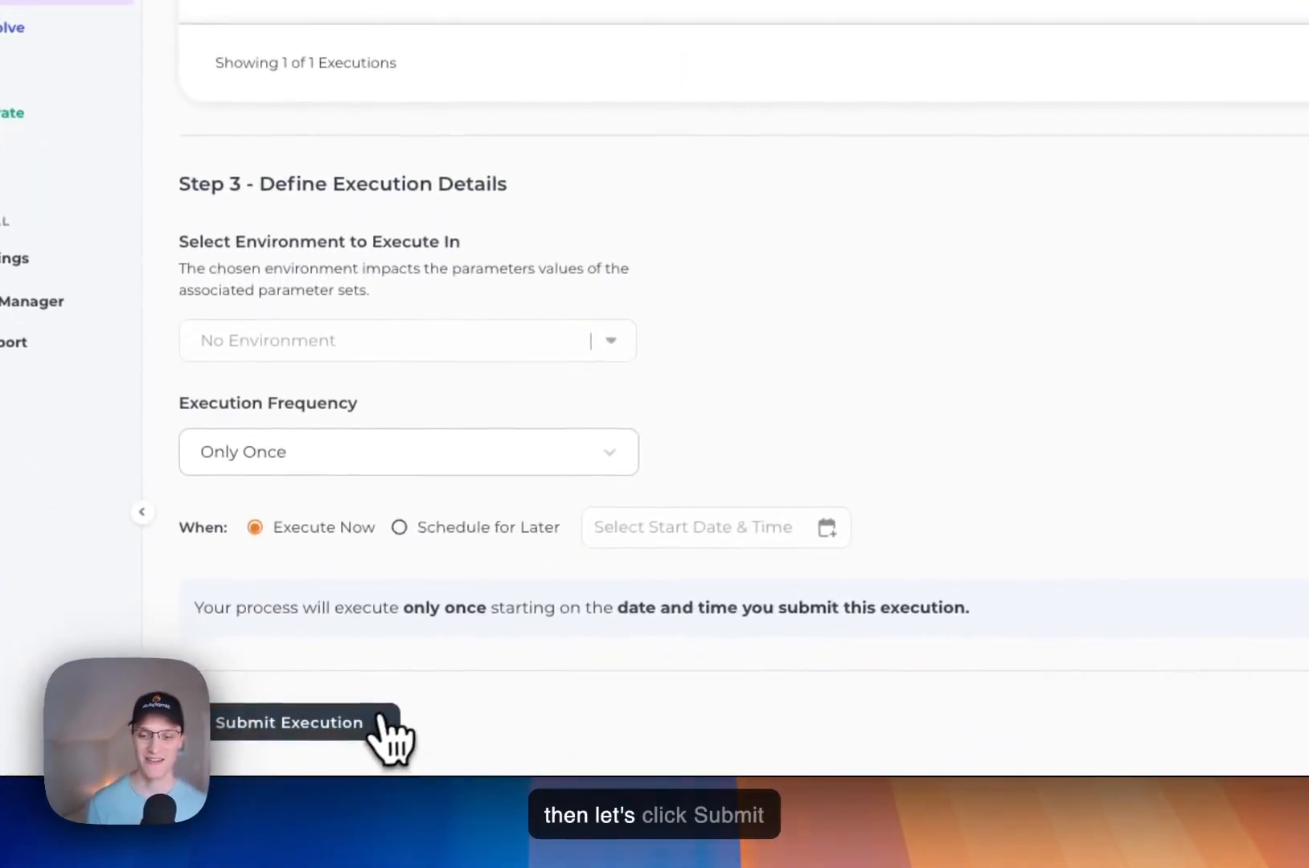
Step: Submit the AI Analysis execution and go on to view it in Process History
left_click(326, 751)
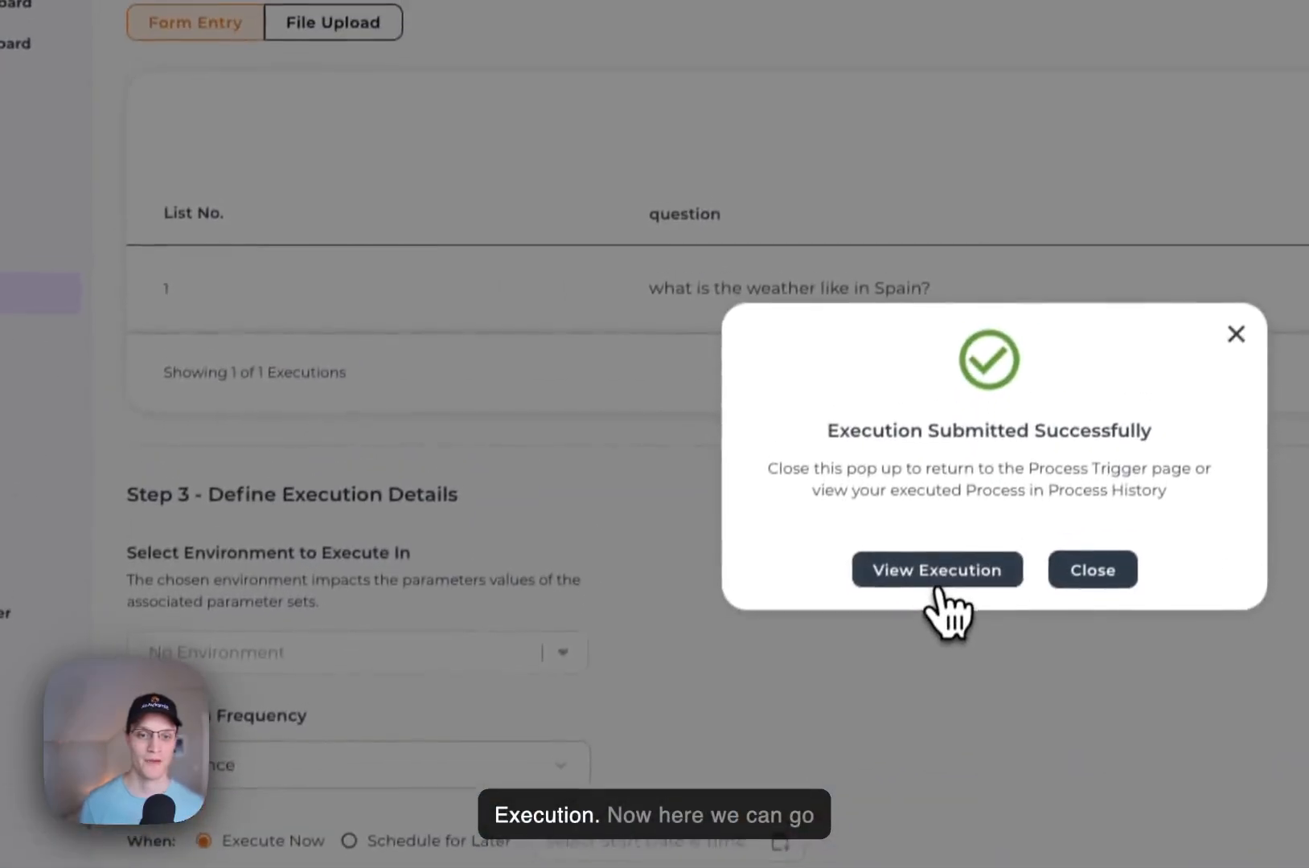
left_click(988, 256)
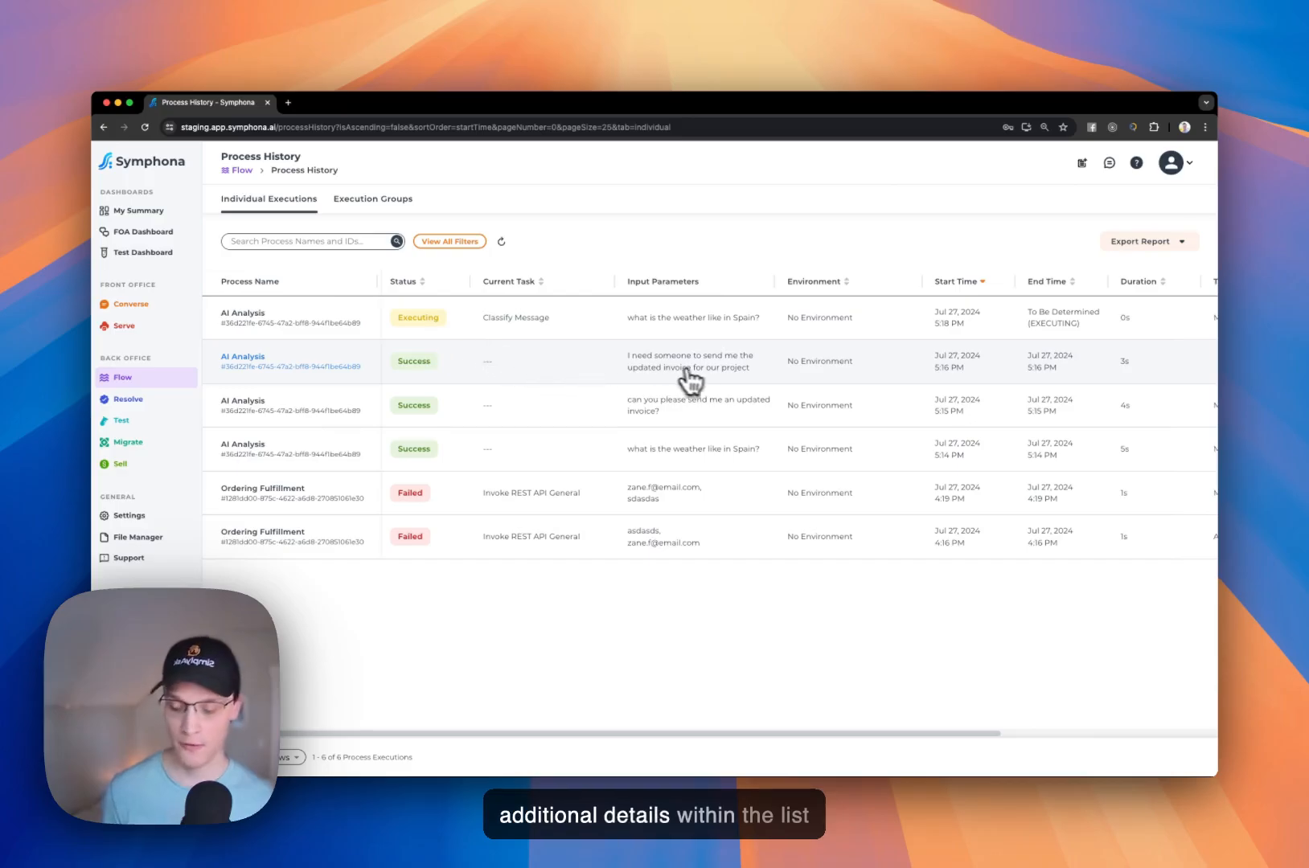
Step: Review the duration, trigger method and triggered-by columns of the individual executions, and refresh the list
scroll(732, 384, "right", 5)
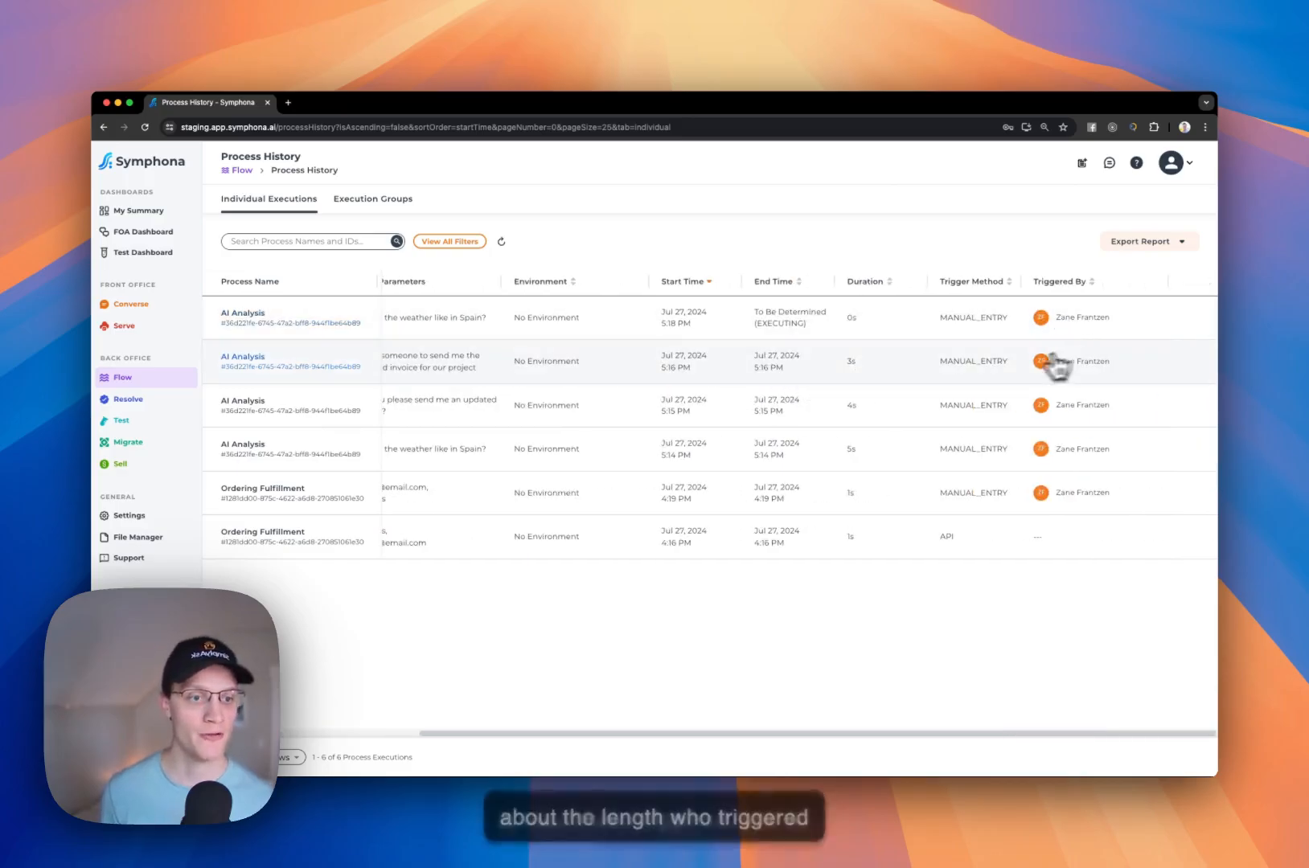
scroll(941, 375, "left", 5)
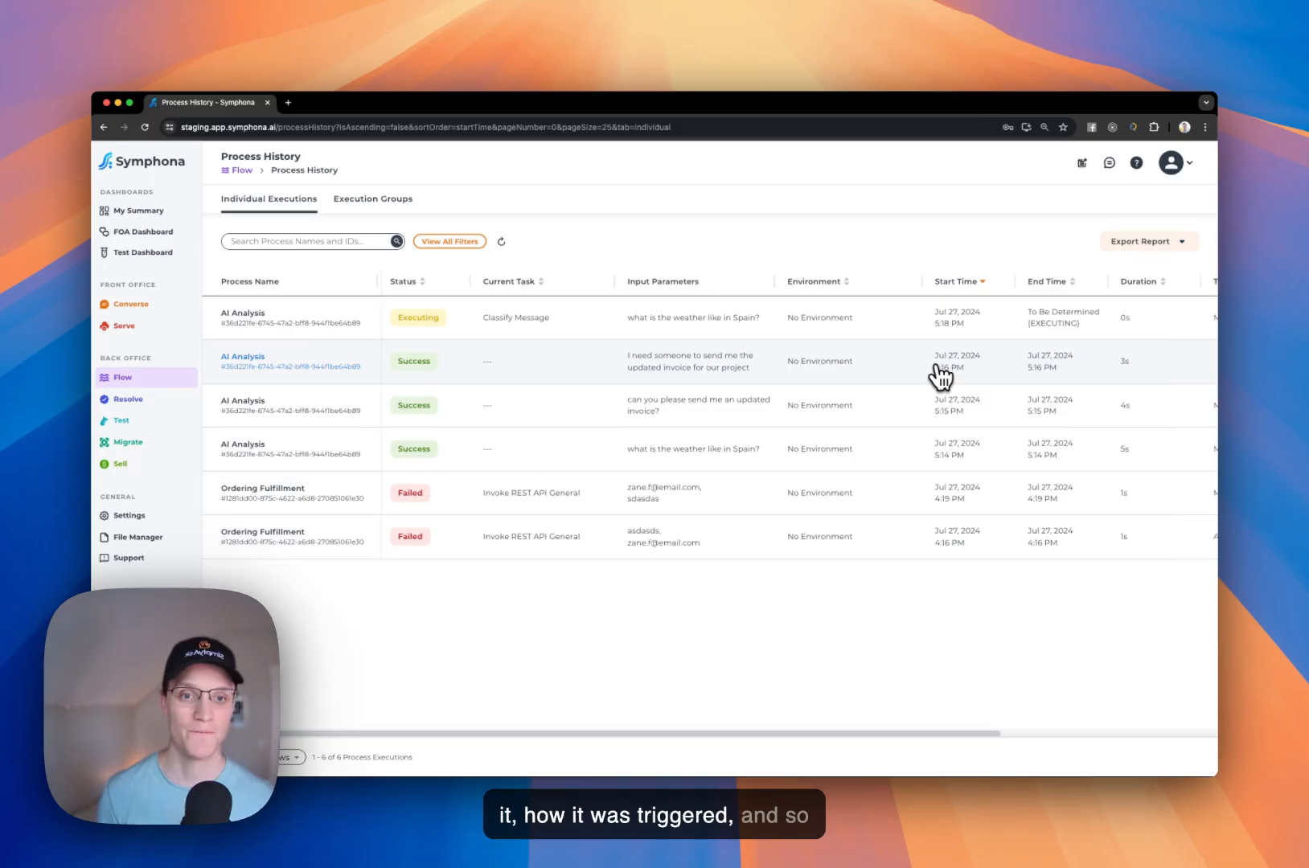
left_click(501, 241)
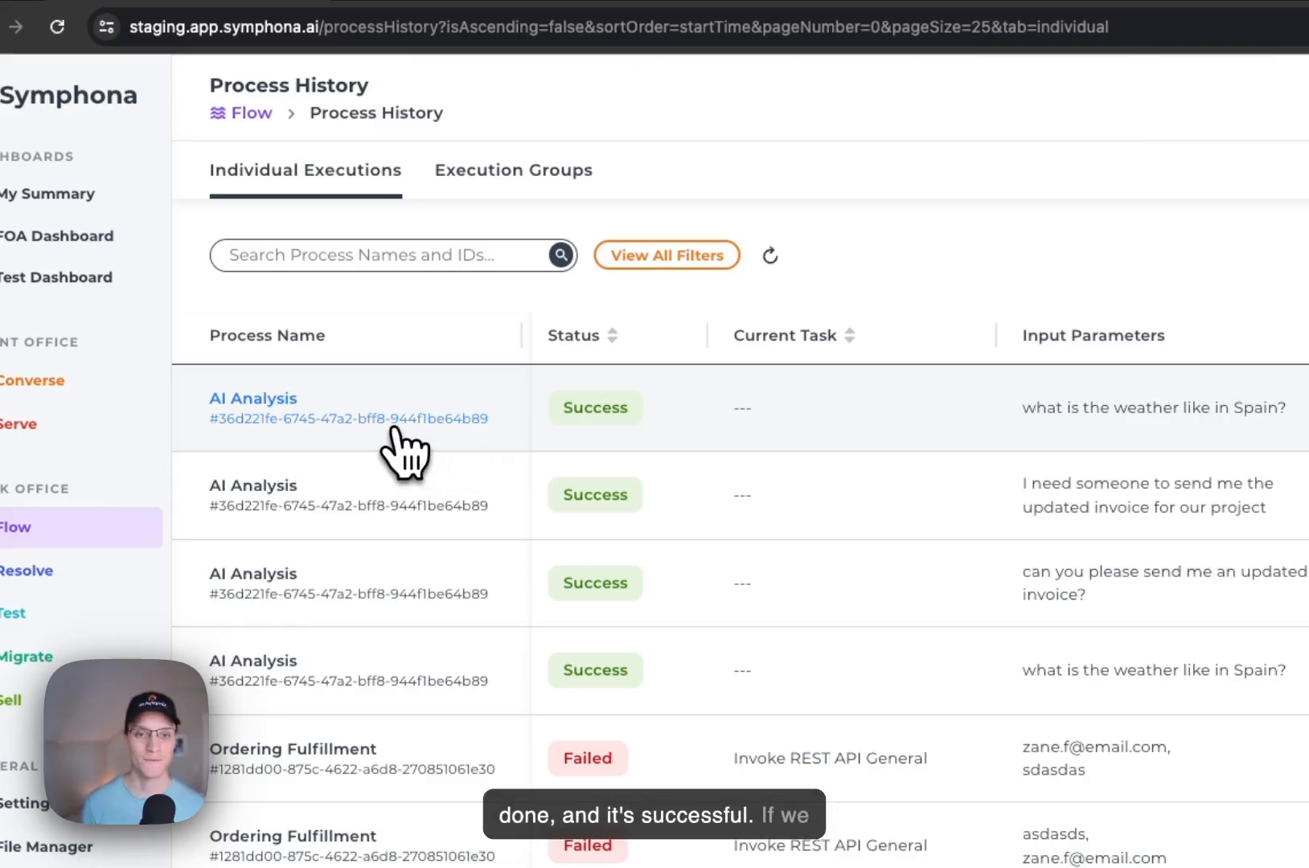
Step: Open the newest AI Analysis execution's details and inspect its execution path in full screen, then exit that view
left_click(402, 447)
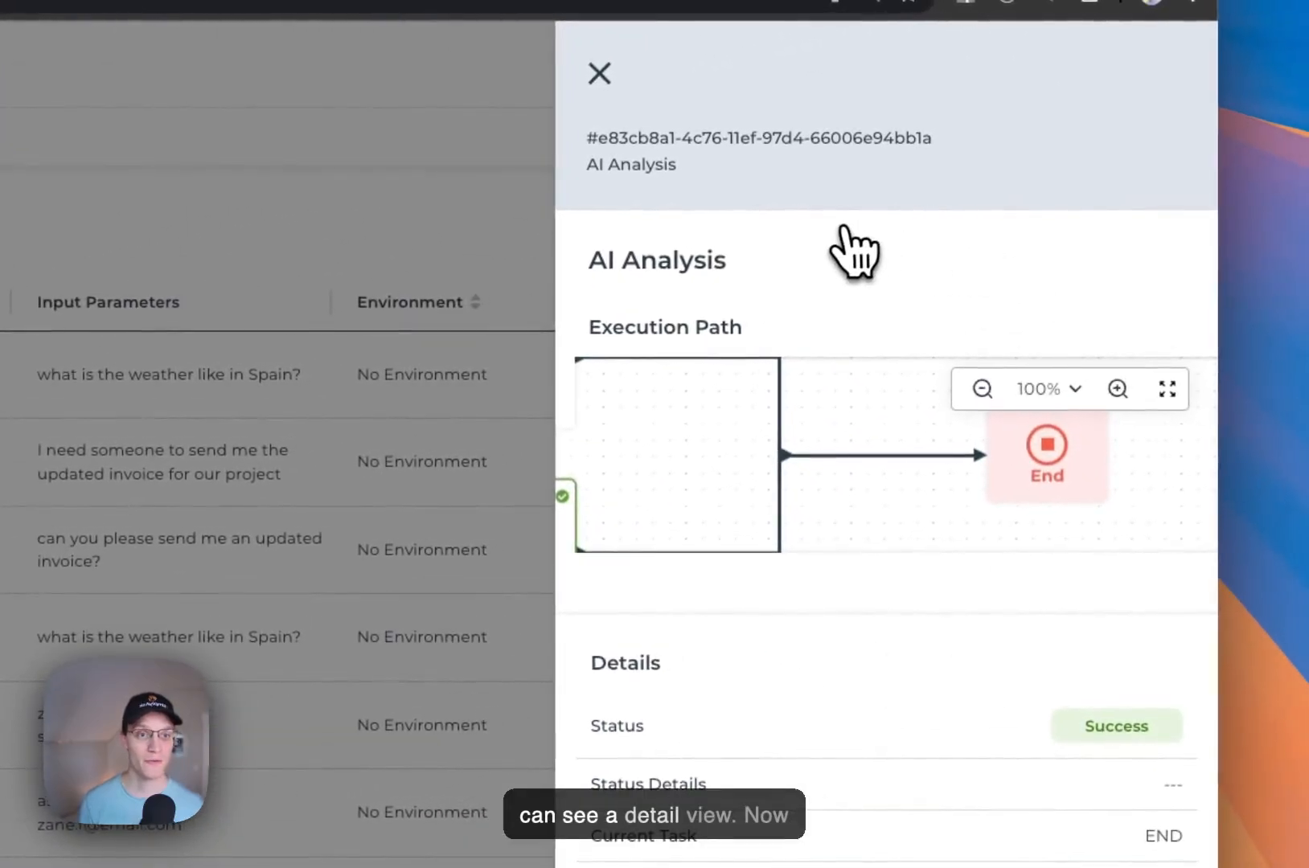
left_click(1168, 388)
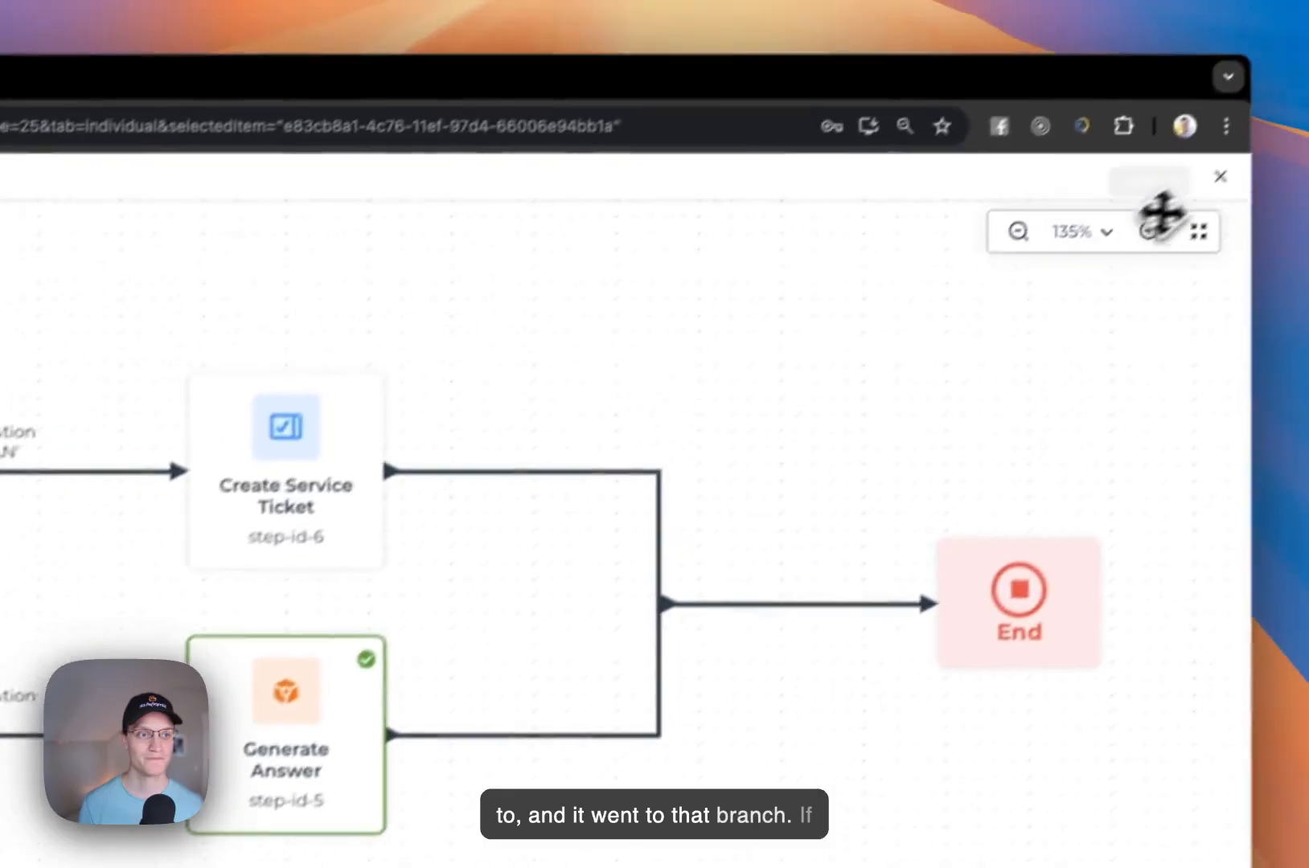
left_click(1220, 176)
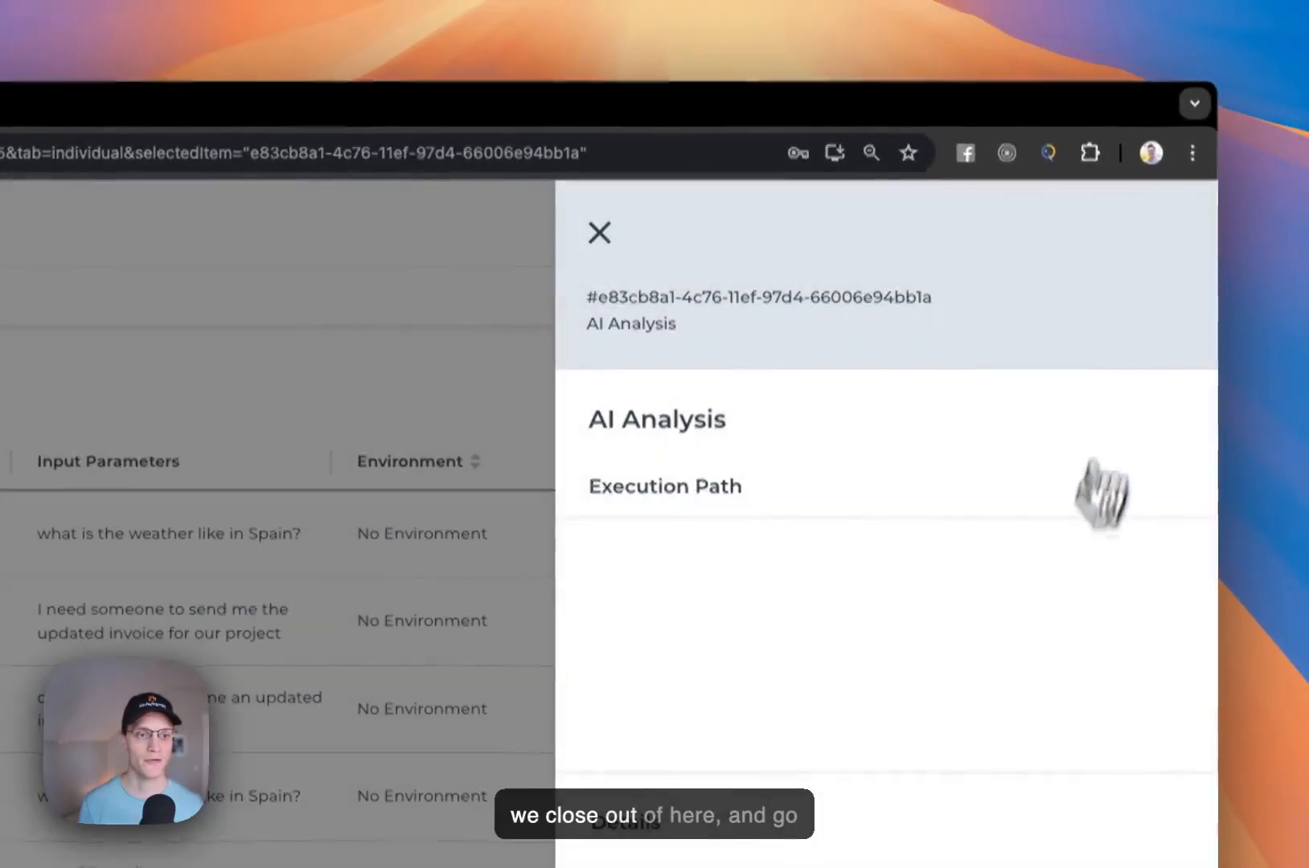
Step: Review the execution's details, input question, generated response and classification, down to its execution logs
scroll(972, 680, "down", 10)
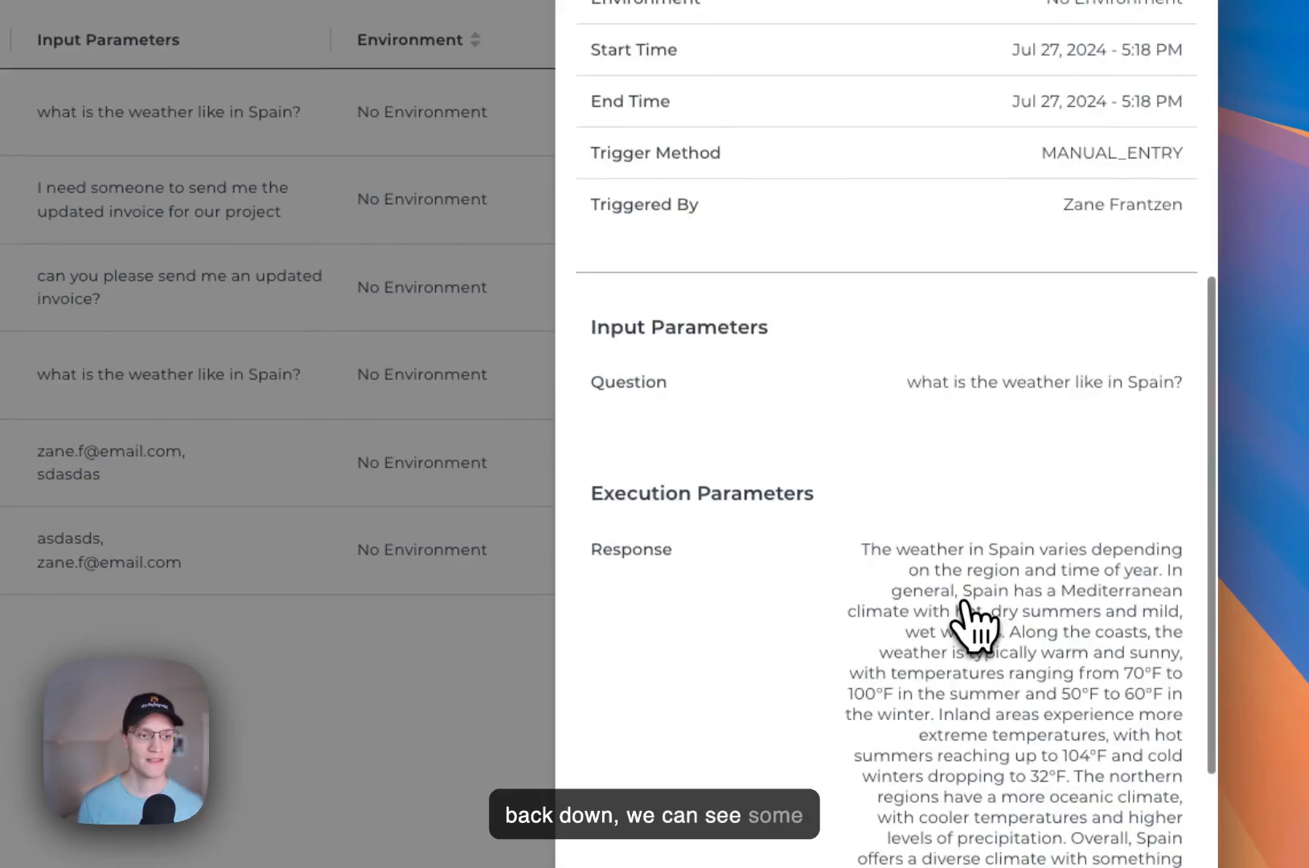
scroll(974, 627, "down", 1)
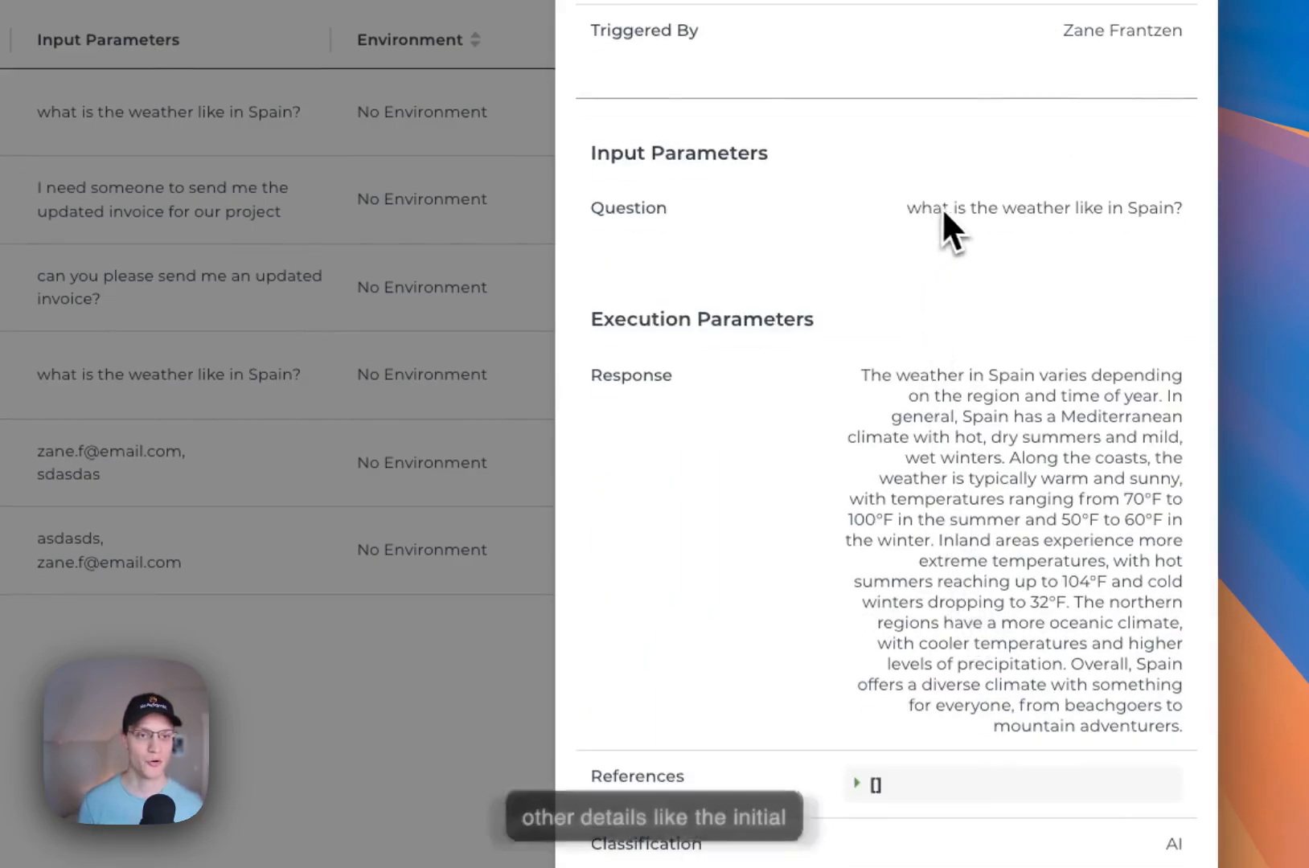
scroll(775, 361, "down", 3)
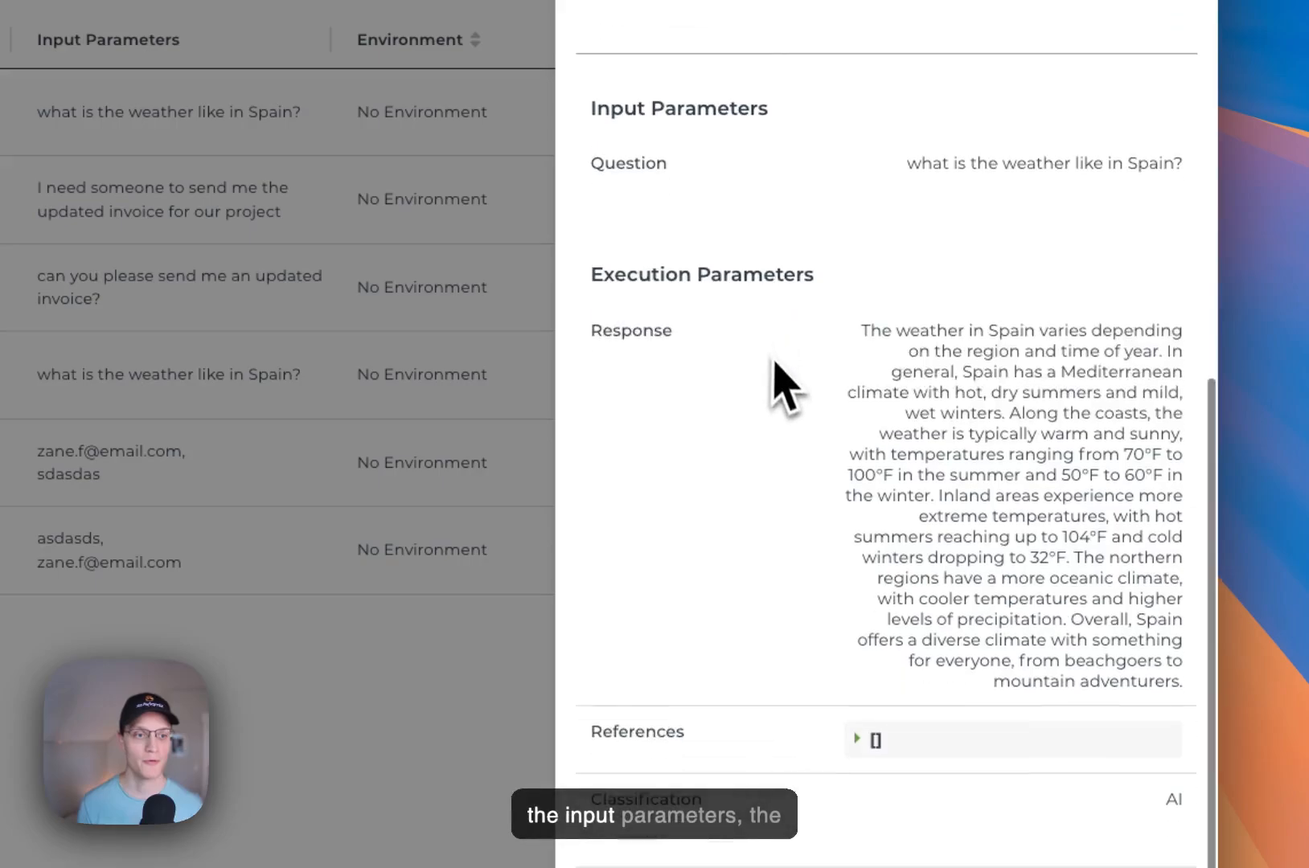
scroll(776, 366, "down", 2)
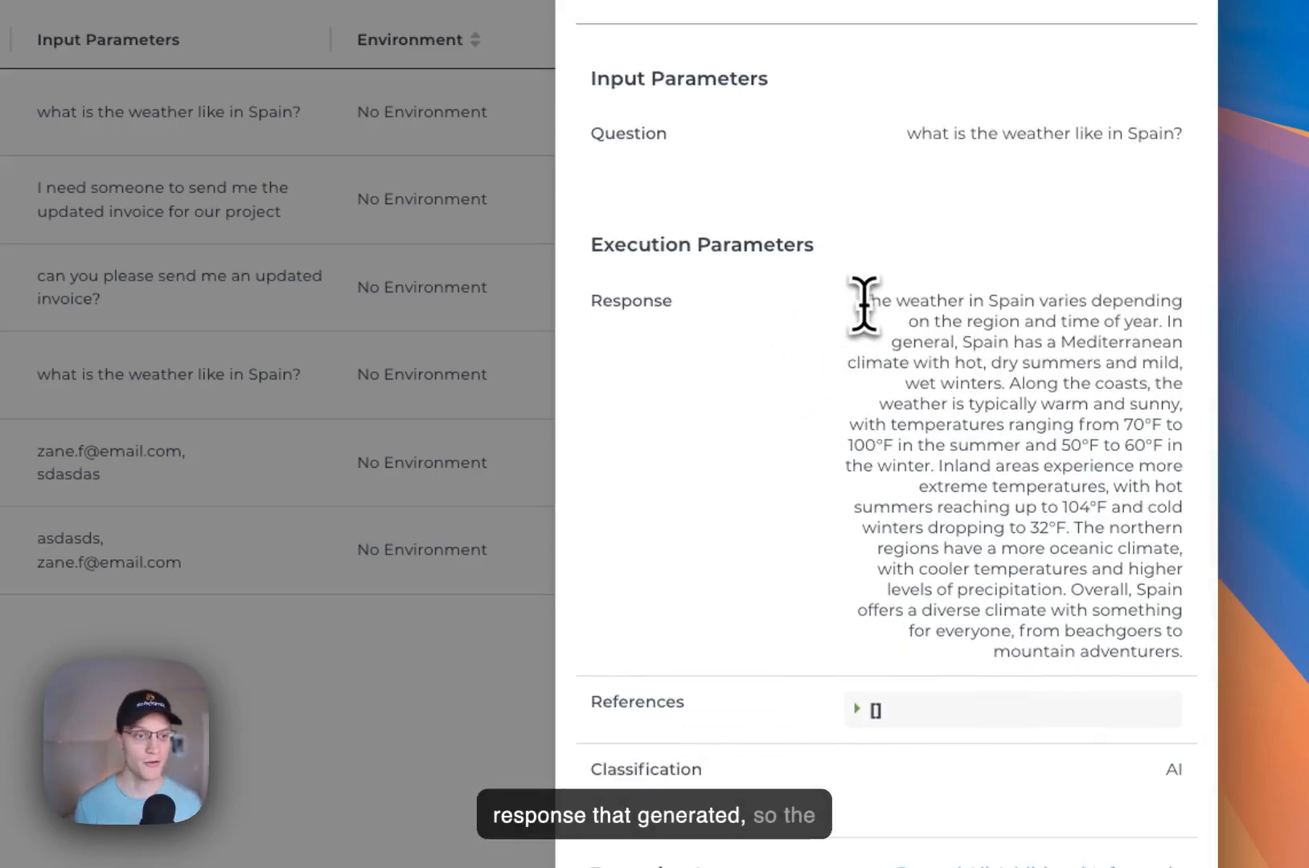
left_click_drag(902, 303, 1120, 495)
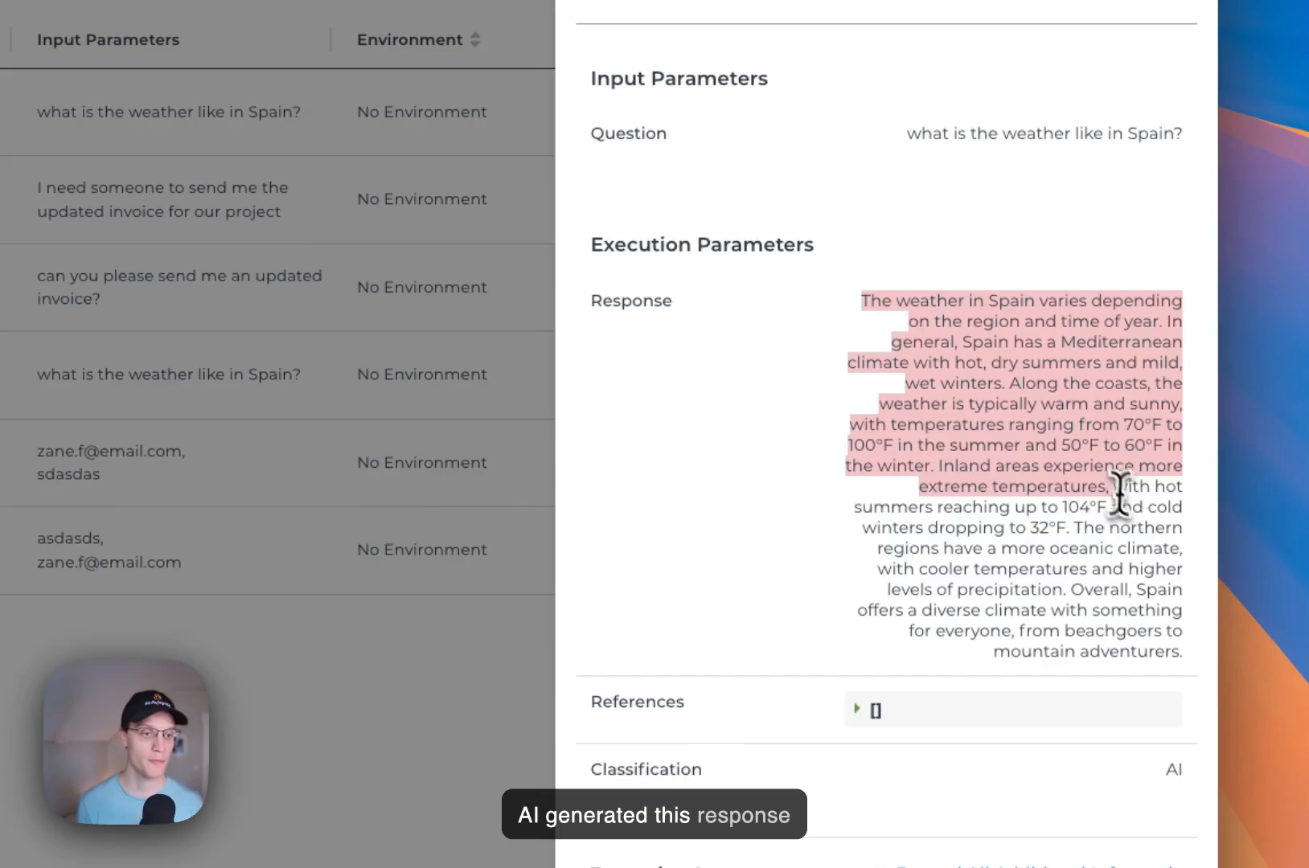
left_click(1120, 500)
scroll(1120, 500, "down", 10)
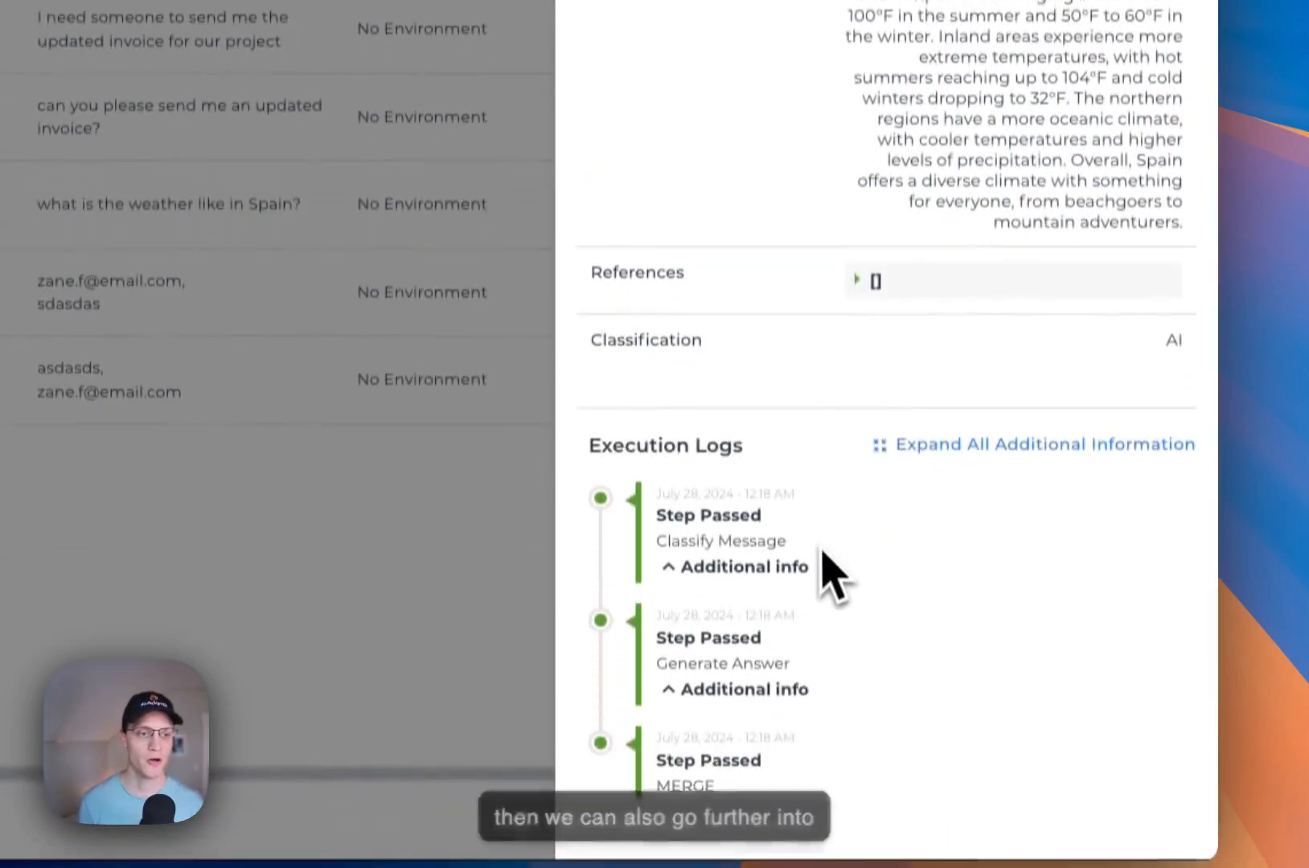
Step: Check the additional info of the Classify Message log entry, collapse it and close the execution details
left_click(804, 552)
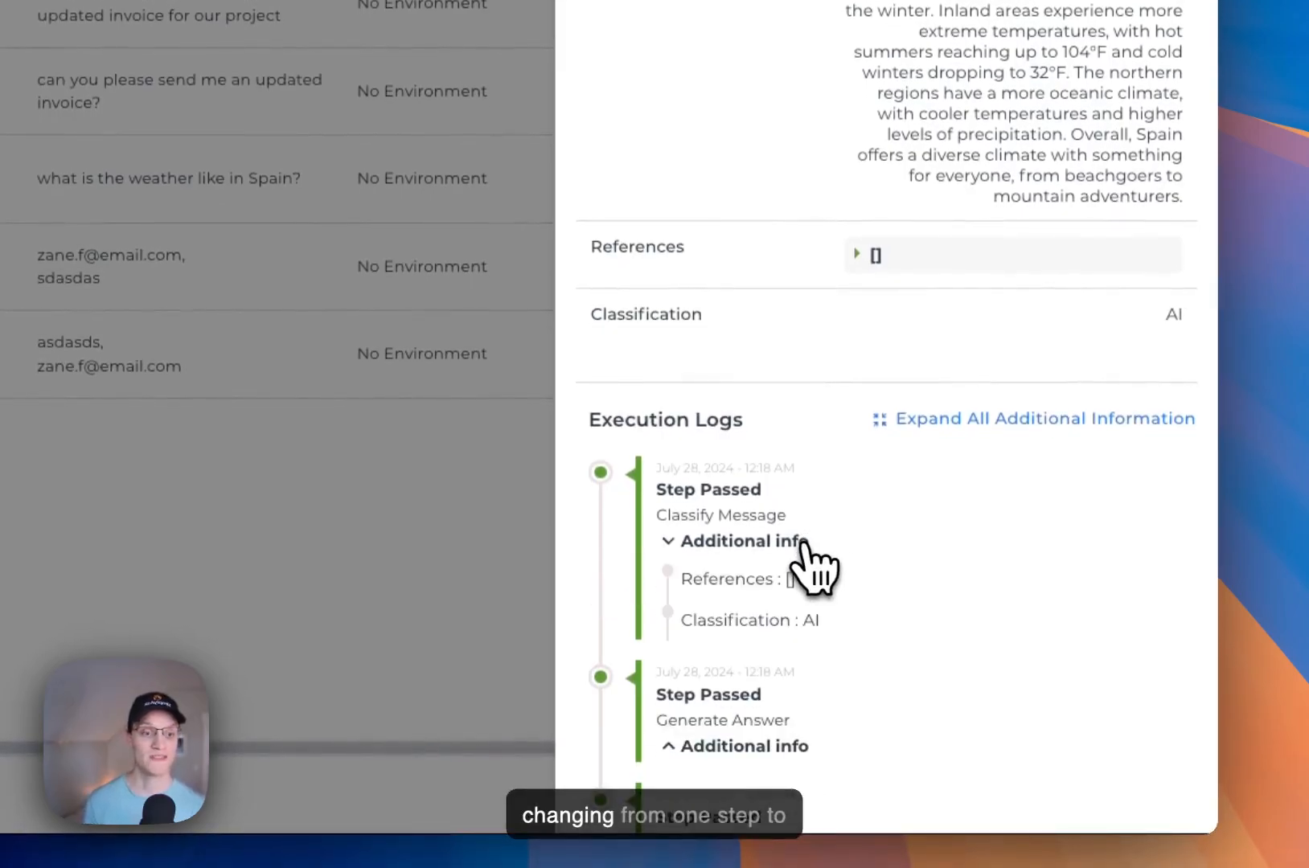
left_click(804, 546)
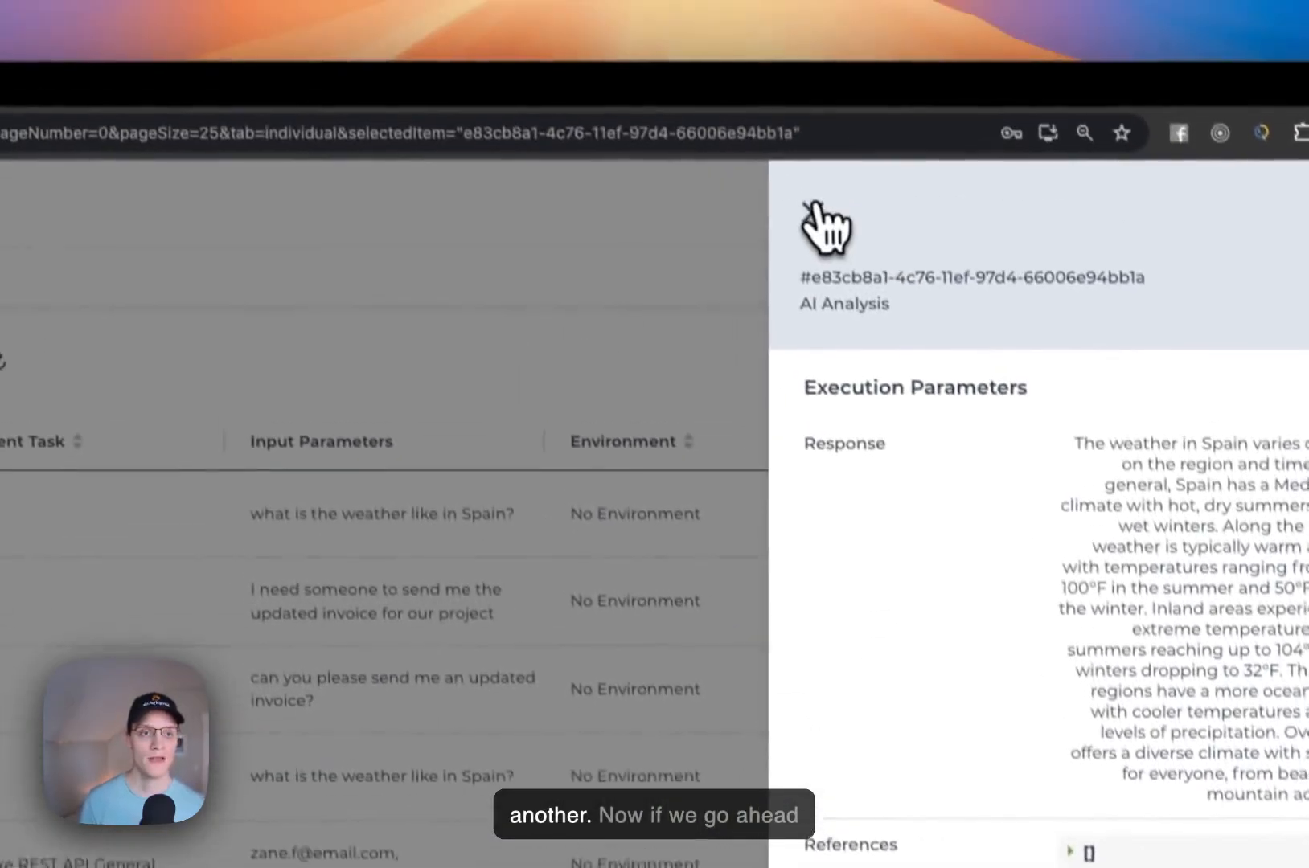
left_click(816, 221)
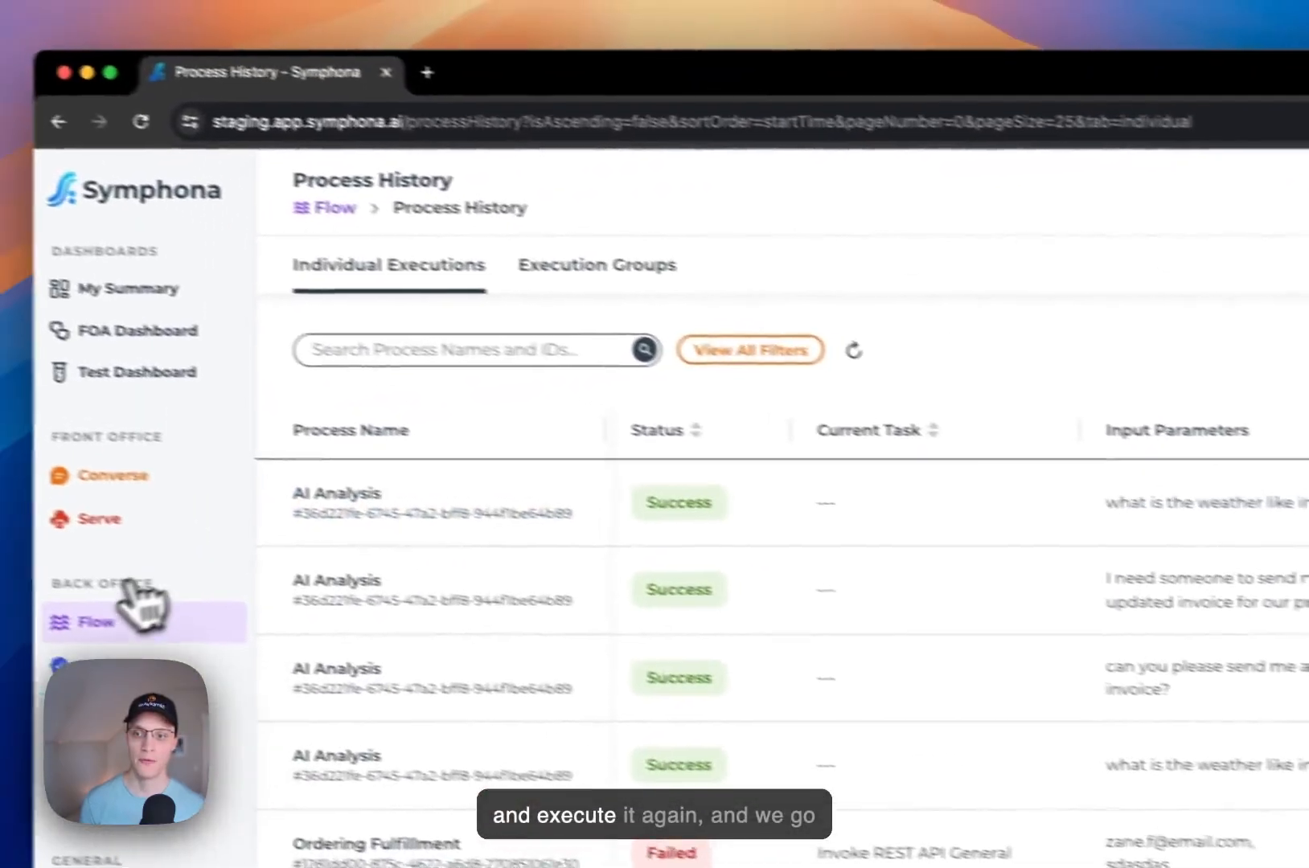
Step: Go to Process Trigger in Flow and select the AI Analysis process for execution
mouse_move(120, 619)
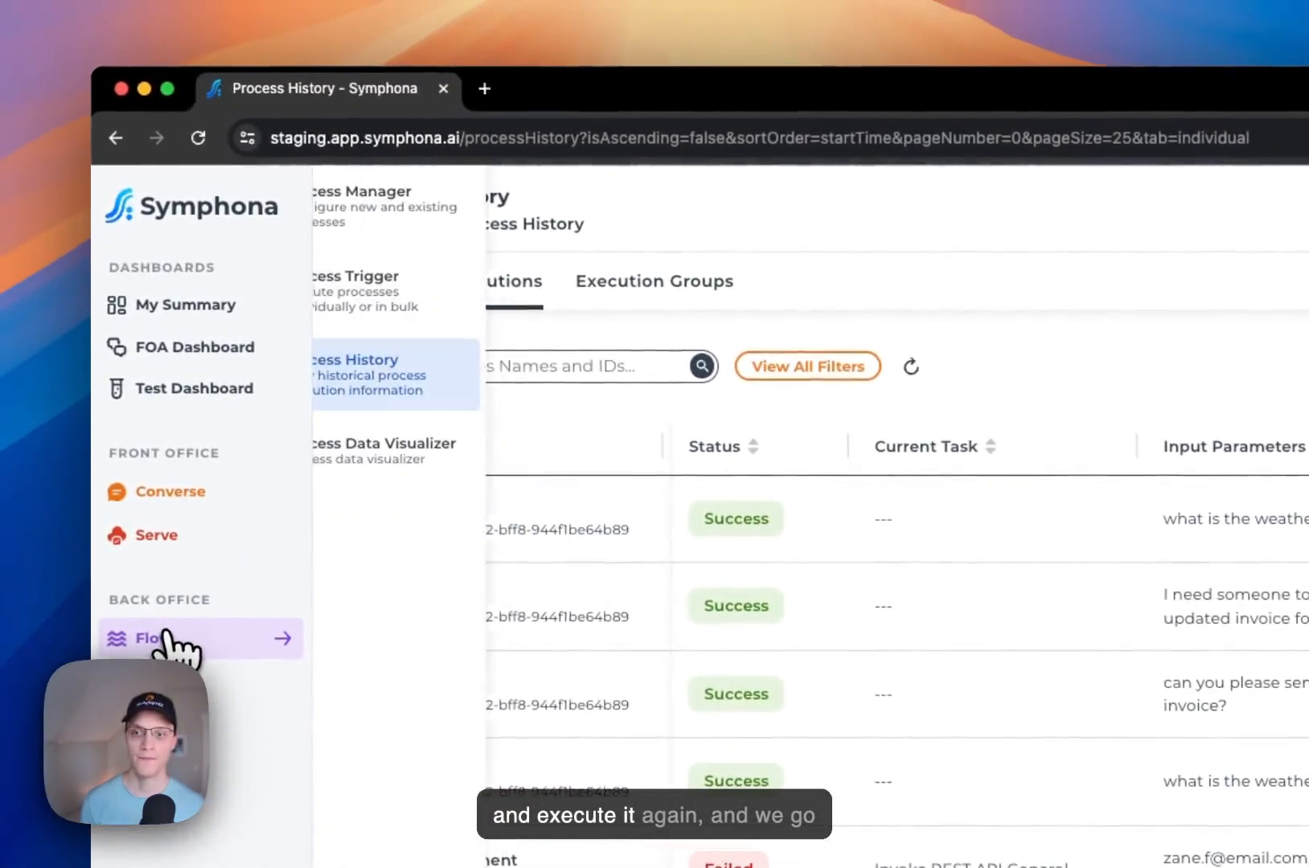
left_click(424, 310)
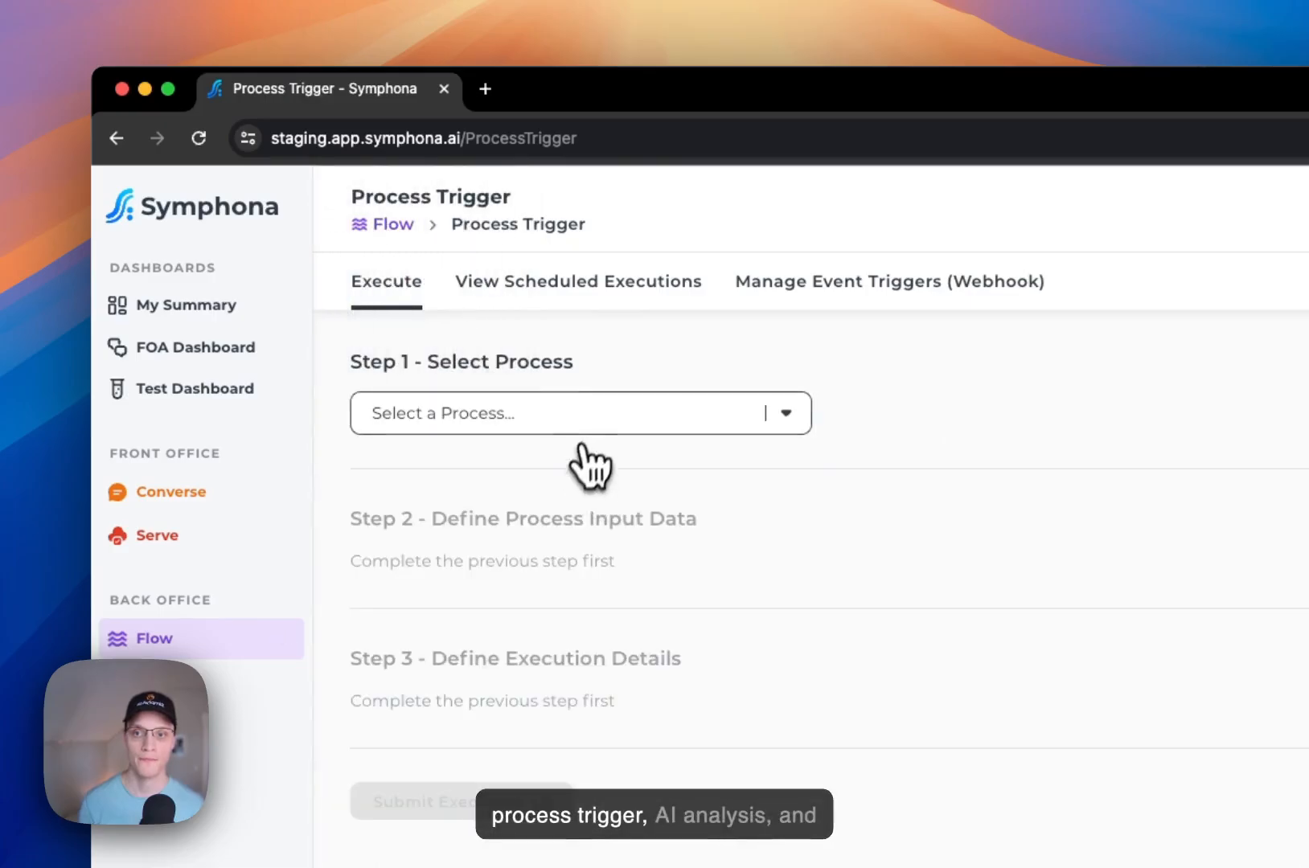
left_click(583, 425)
left_click(595, 497)
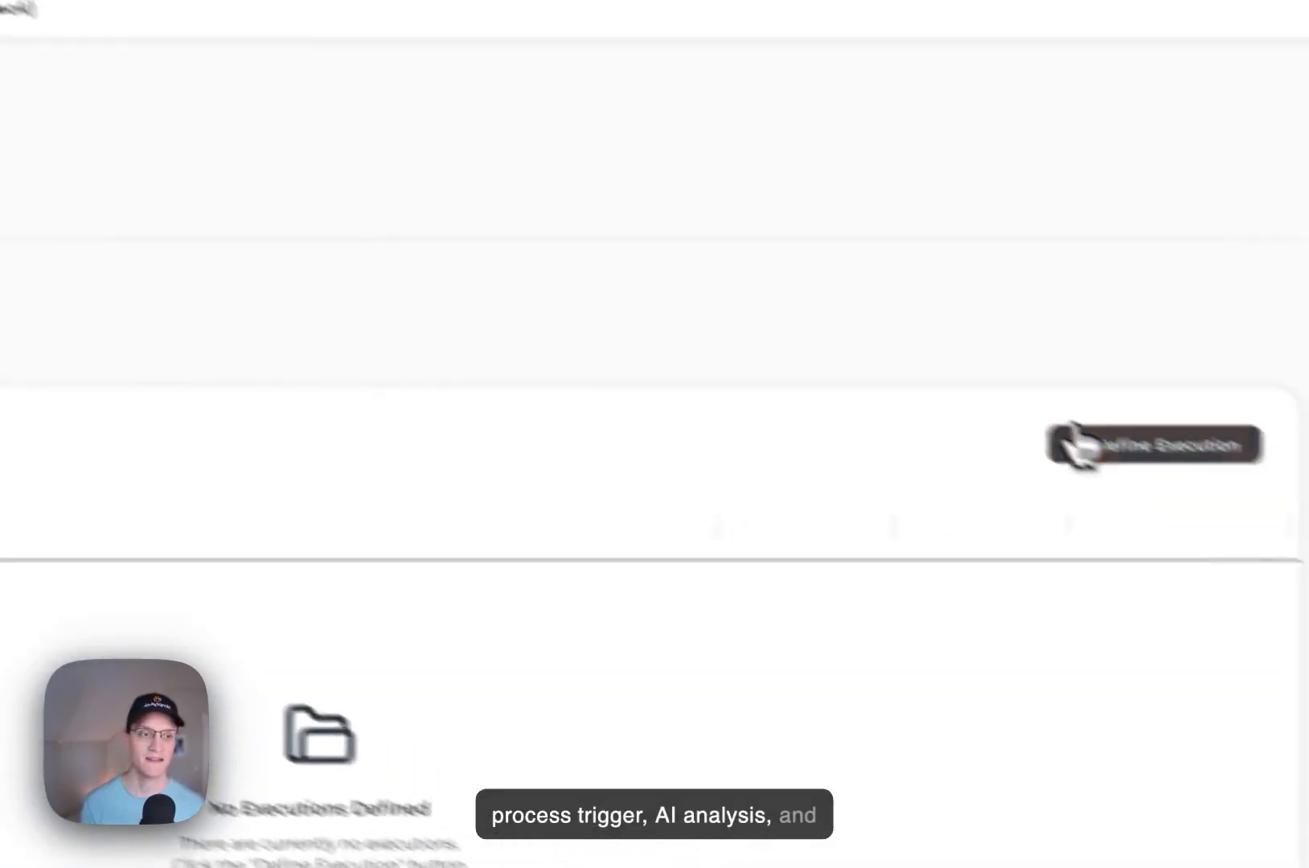
Step: Define an execution with the question "I need someone to send me the updated invoice for our project" and submit it
left_click(1069, 445)
left_click(712, 201)
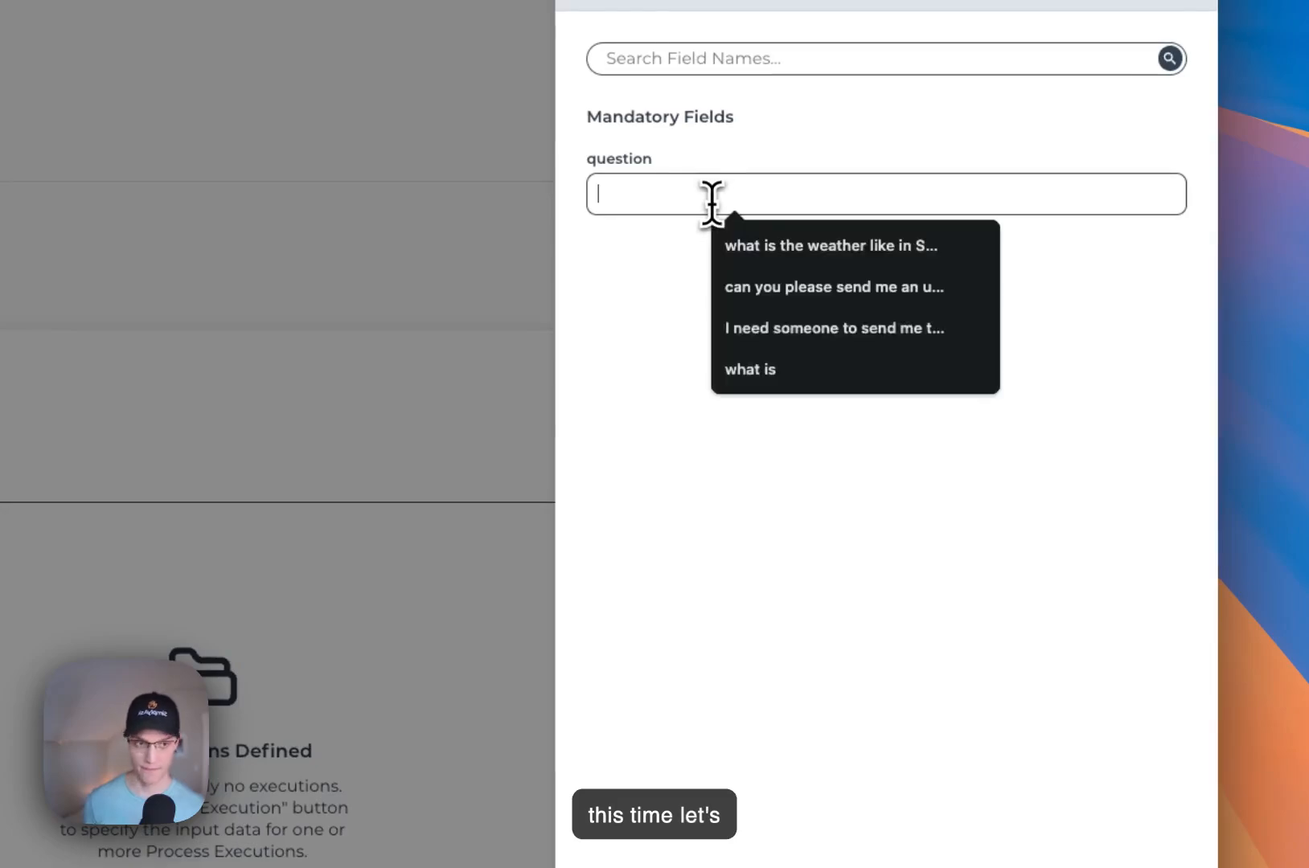
left_click(764, 331)
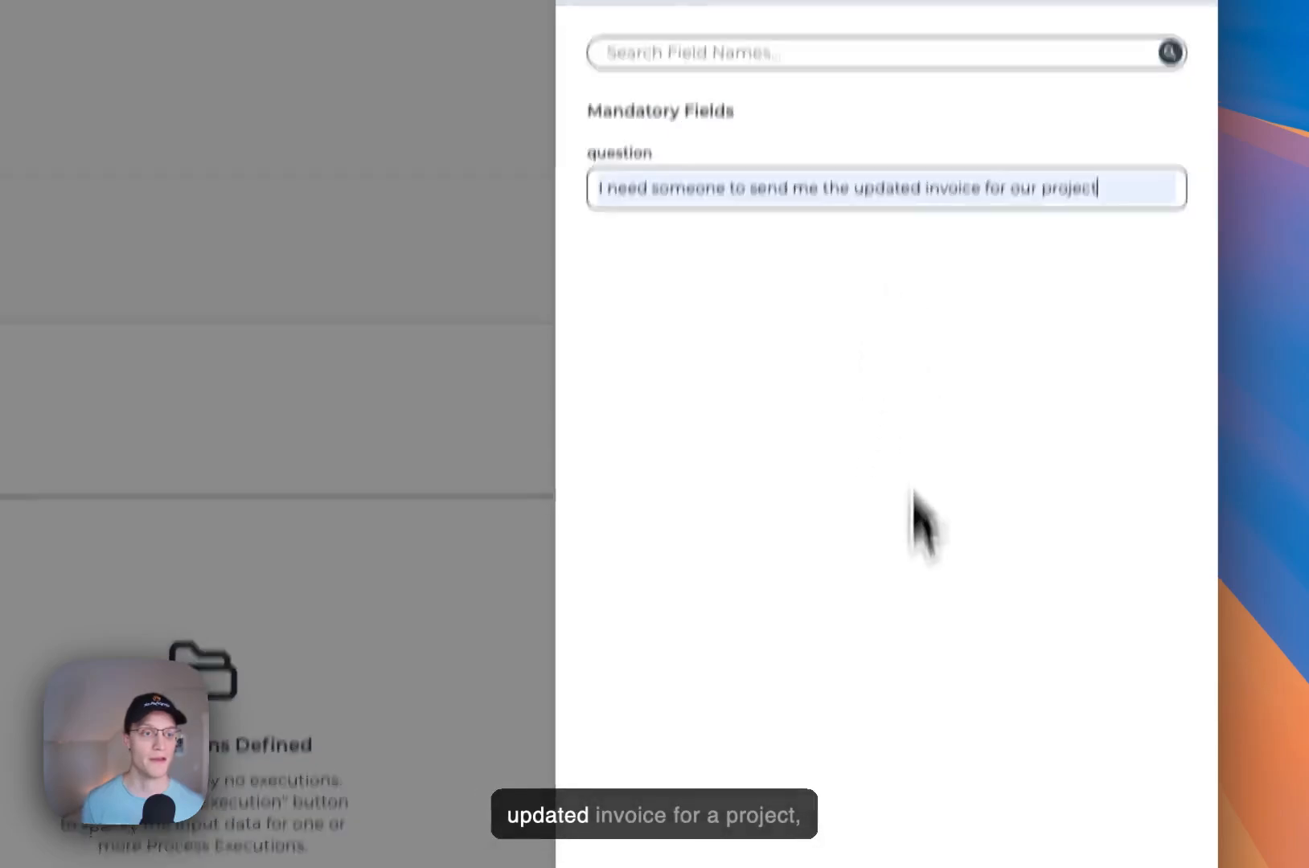
left_click(907, 771)
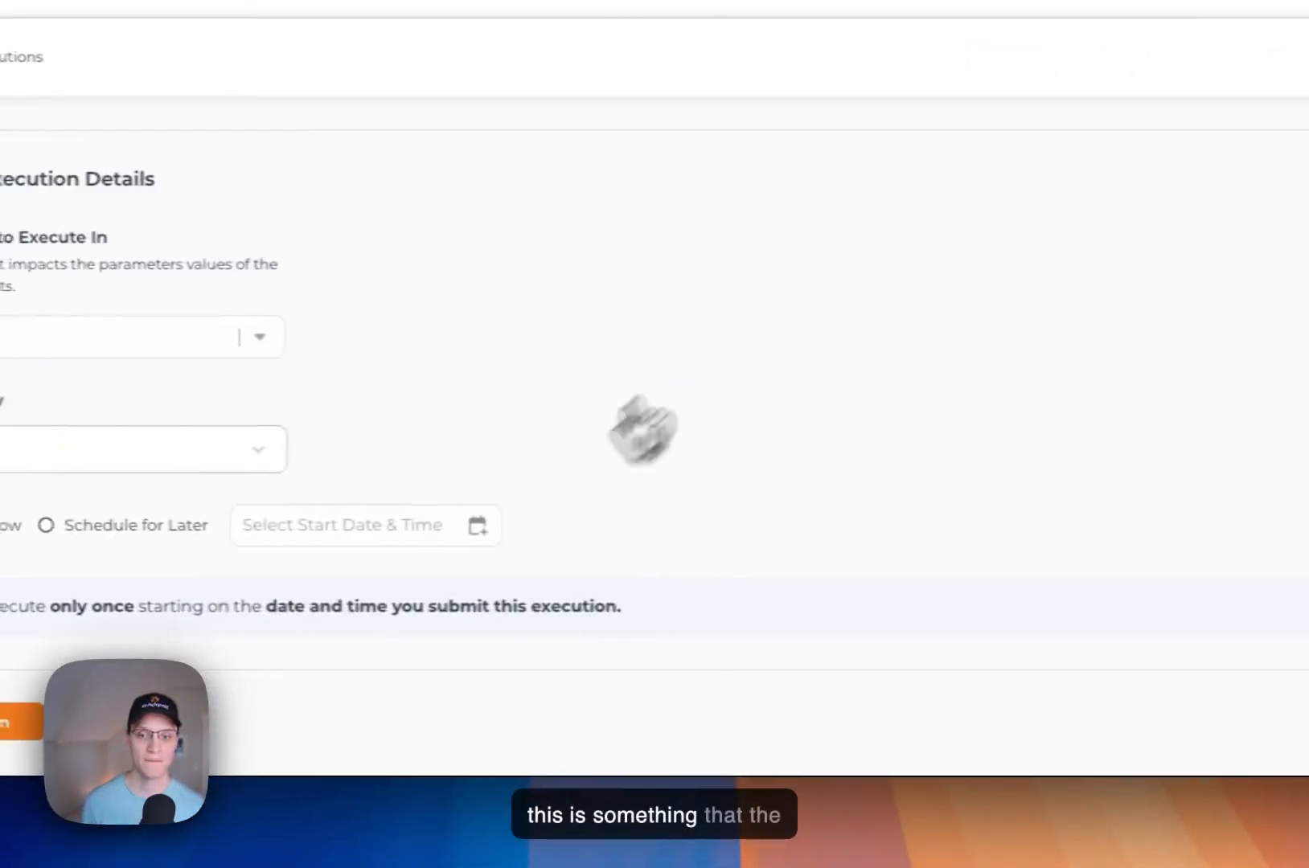
left_click(393, 720)
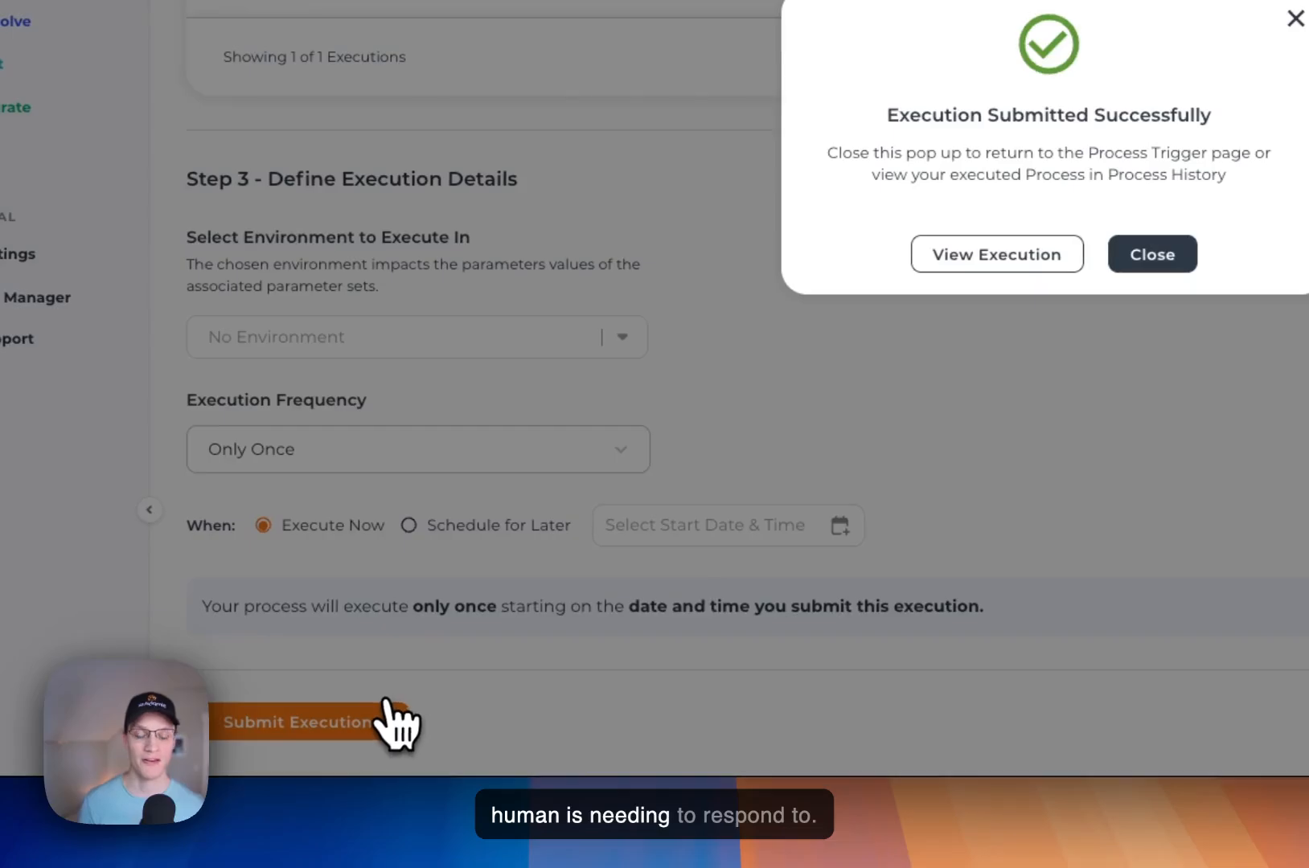
Step: View the newest AI Analysis execution in Process History, inspect its execution path in full screen, and close its details
left_click(931, 259)
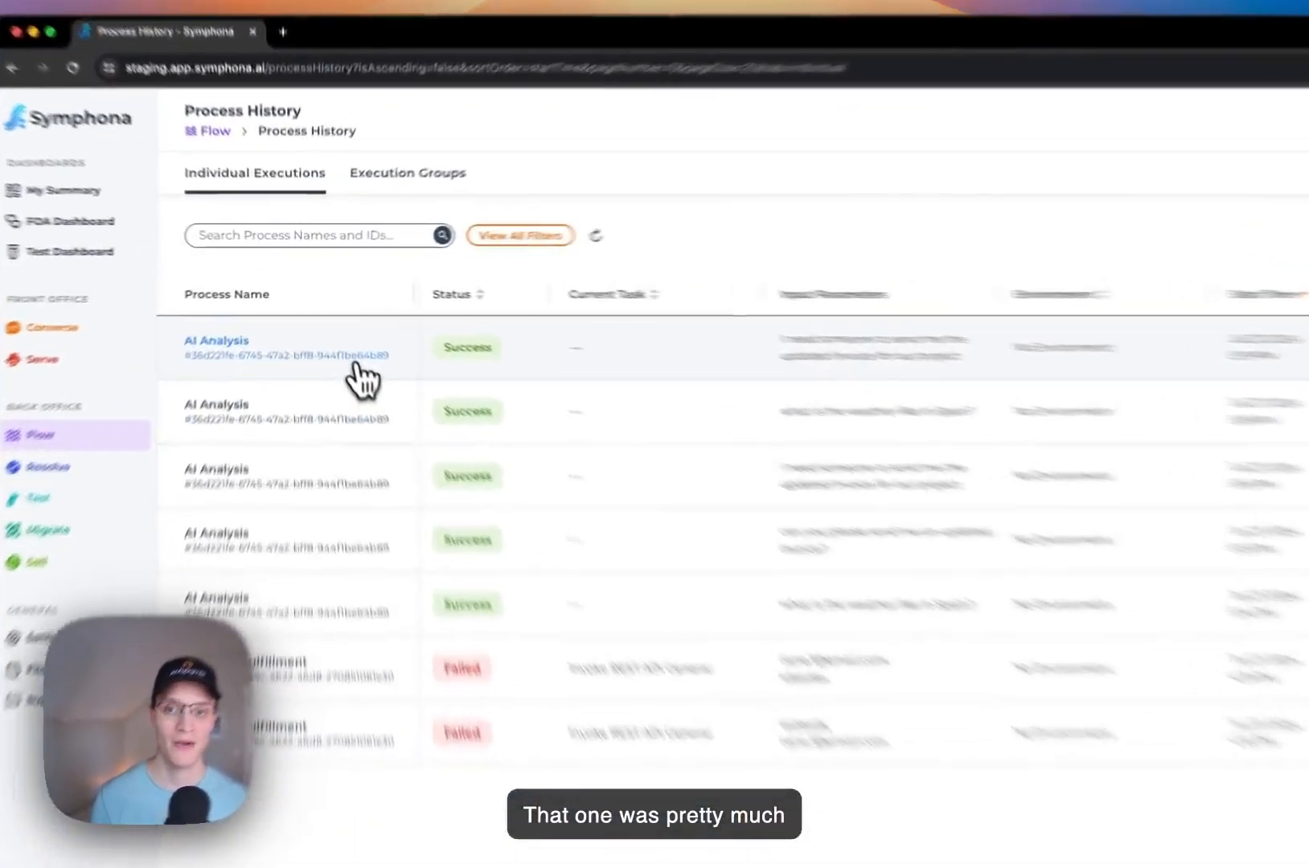
left_click(337, 325)
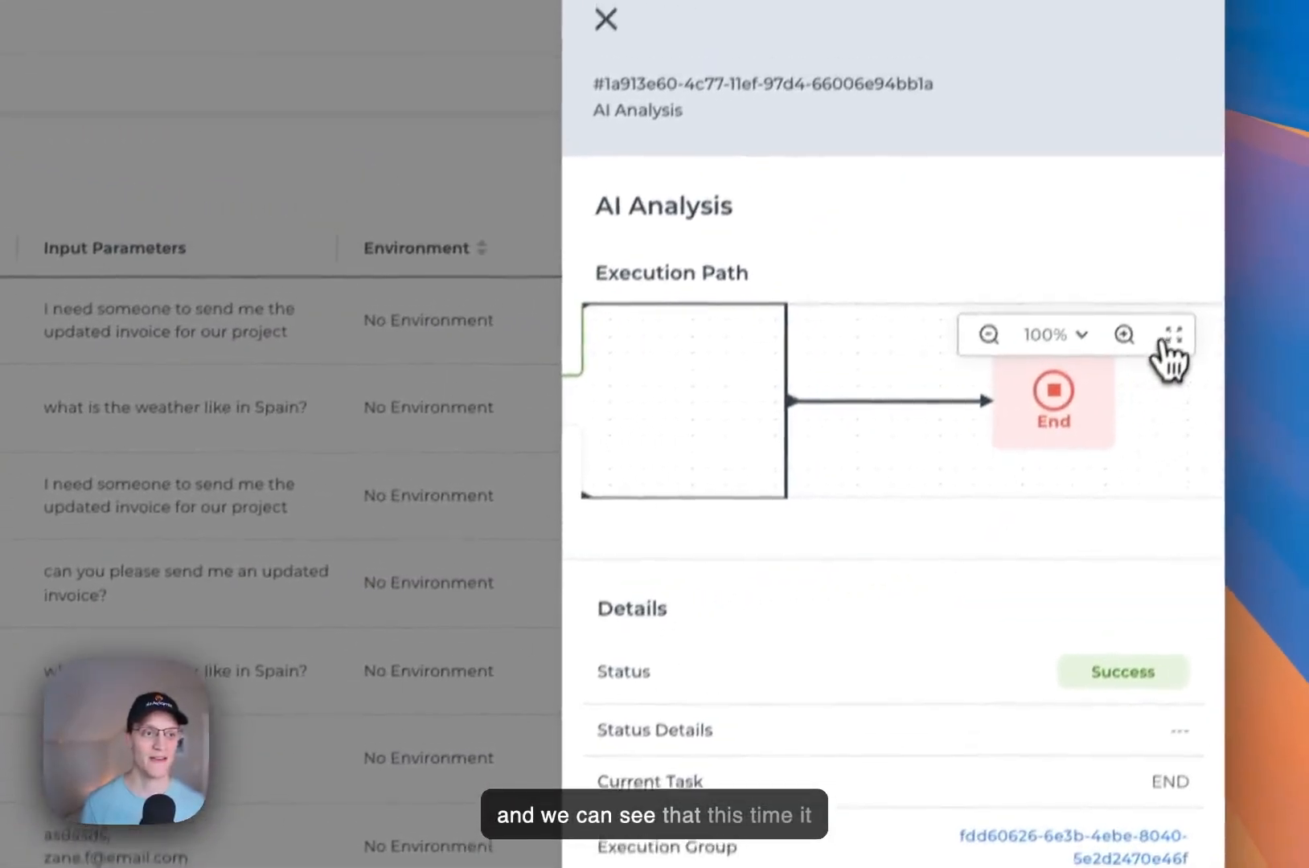
left_click(1171, 336)
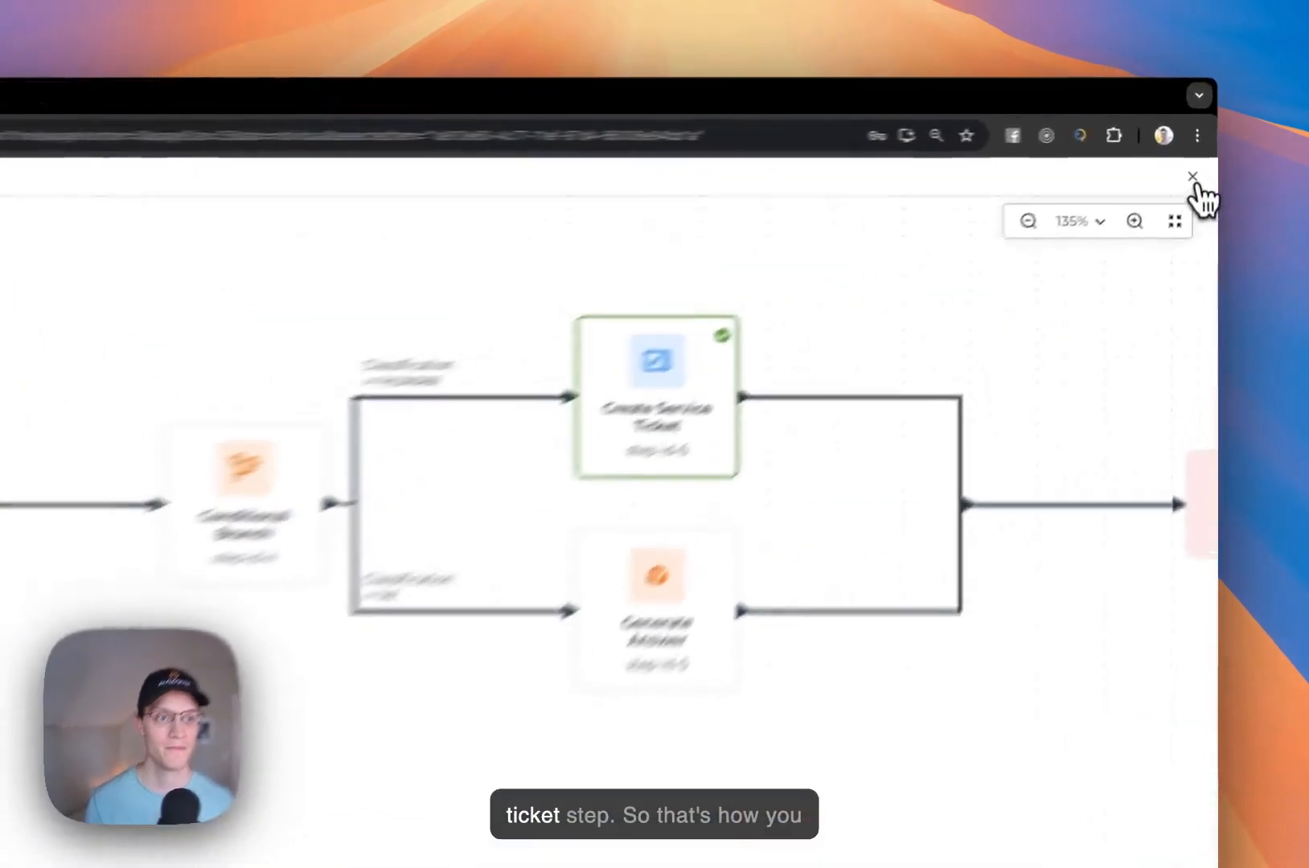
left_click(1202, 152)
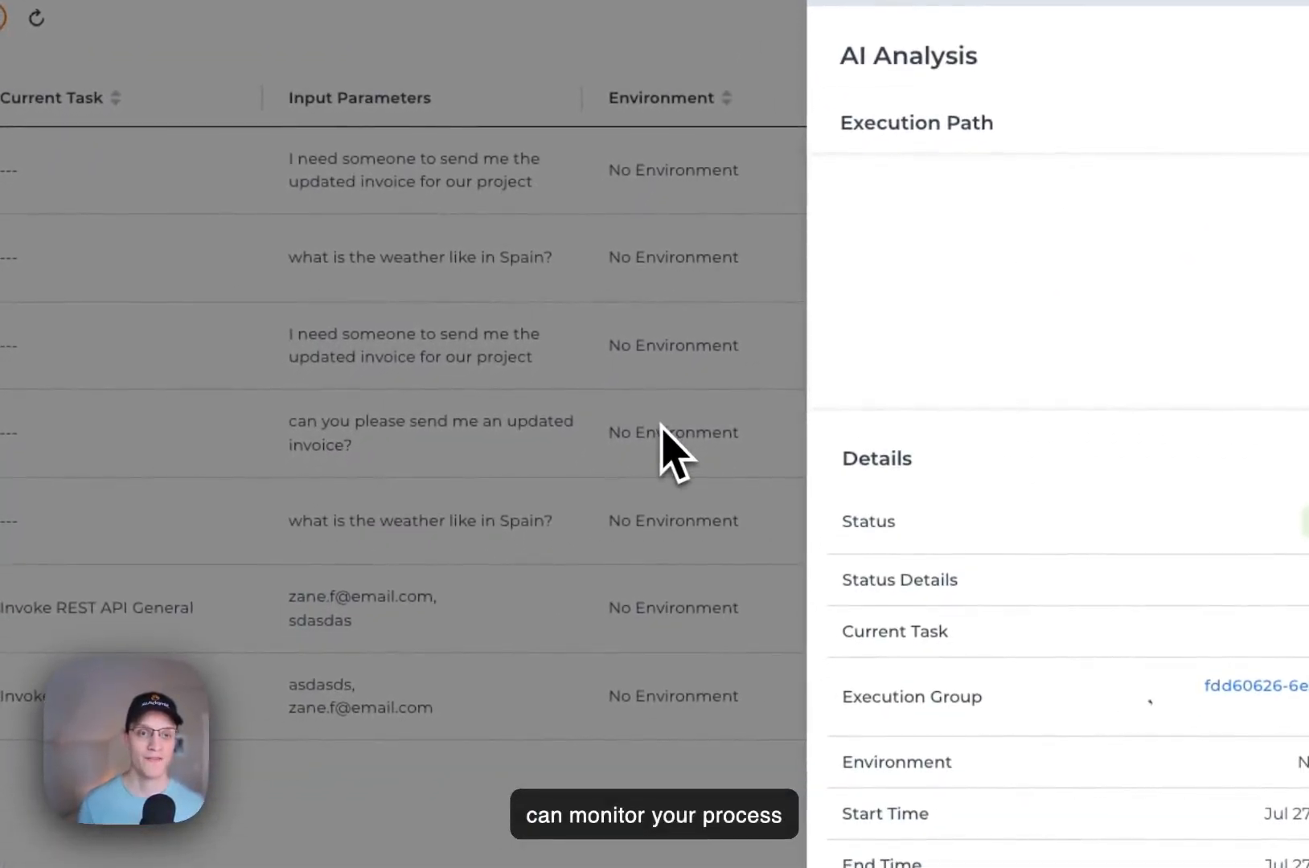
left_click(661, 425)
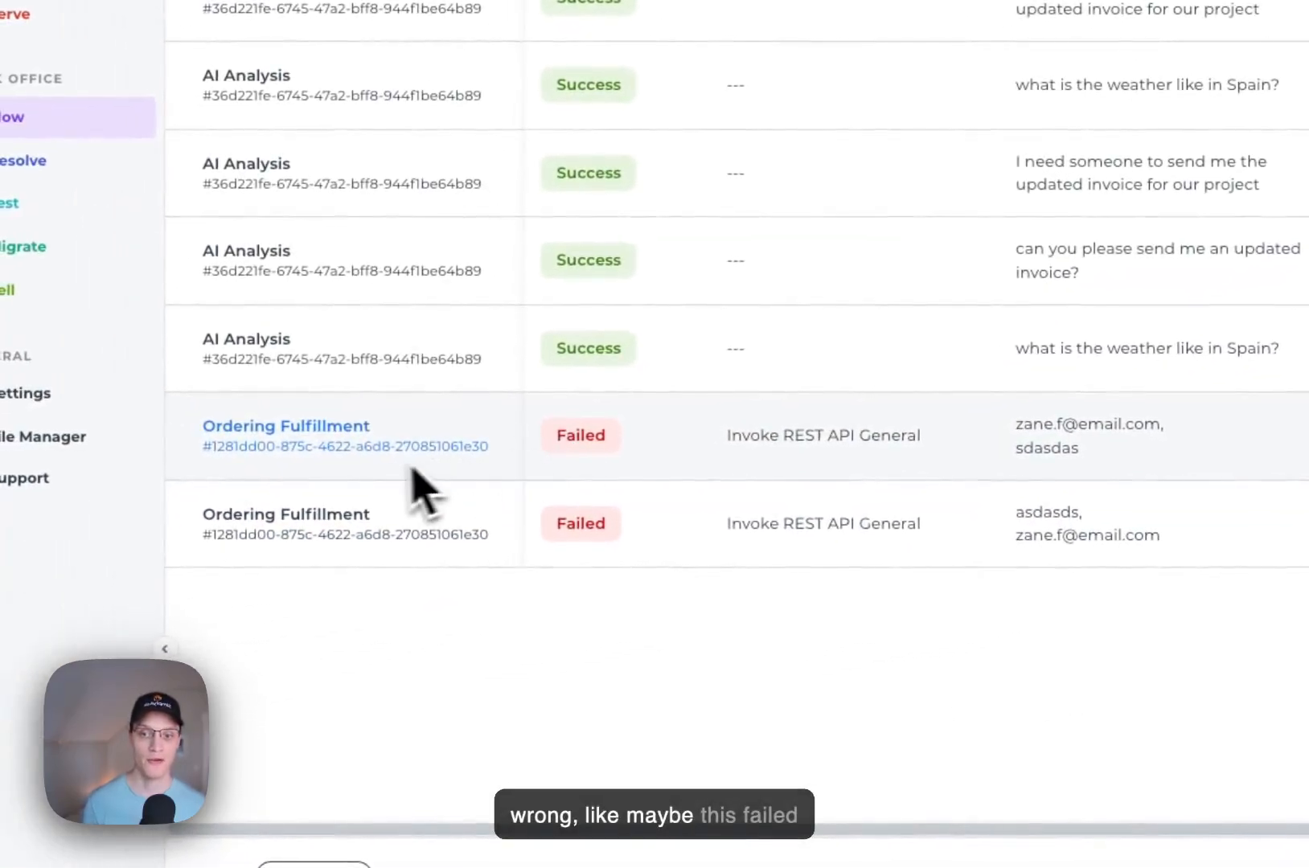
Step: Open the failed Ordering Fulfillment execution from 4:19 PM and review its execution path, details and execution logs
left_click(377, 456)
left_click(802, 400)
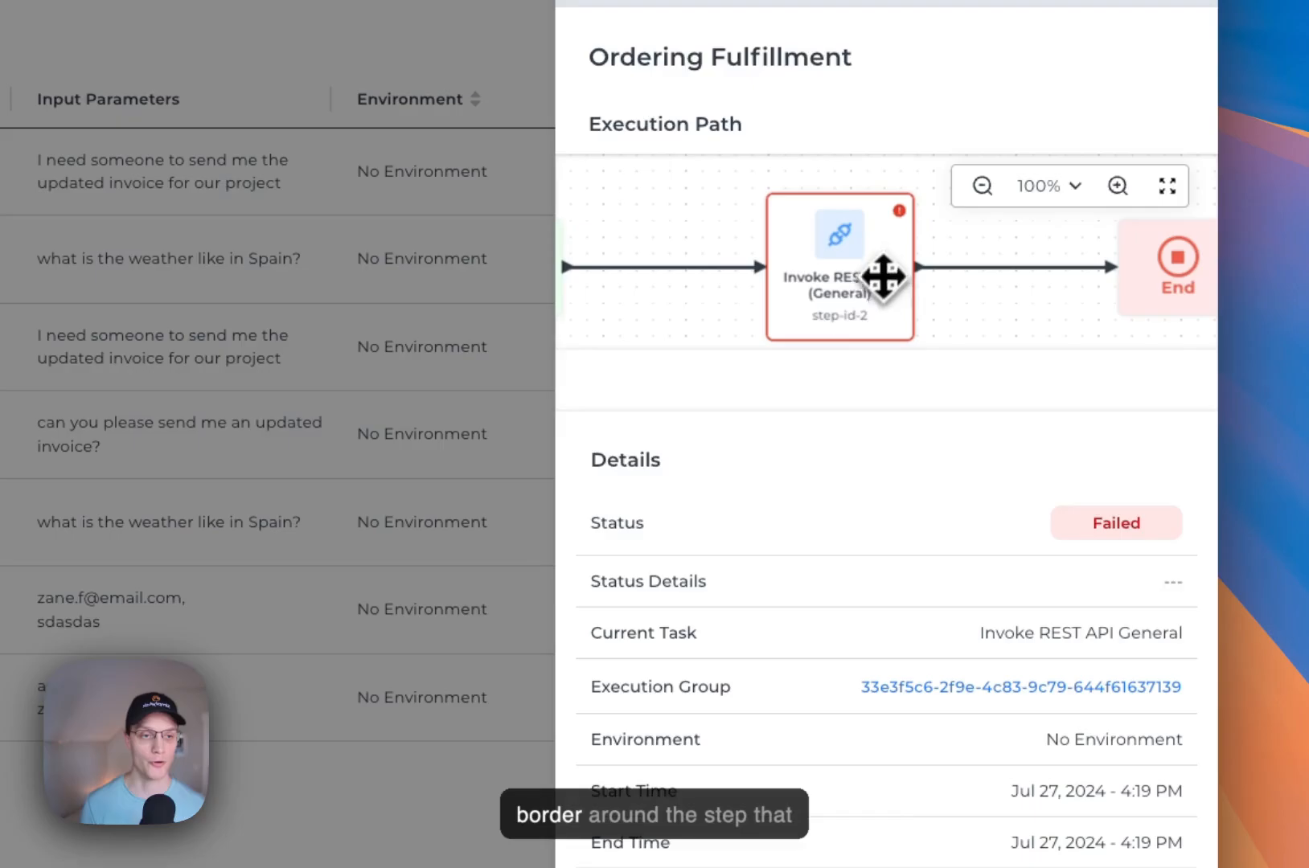
left_click_drag(815, 315, 848, 310)
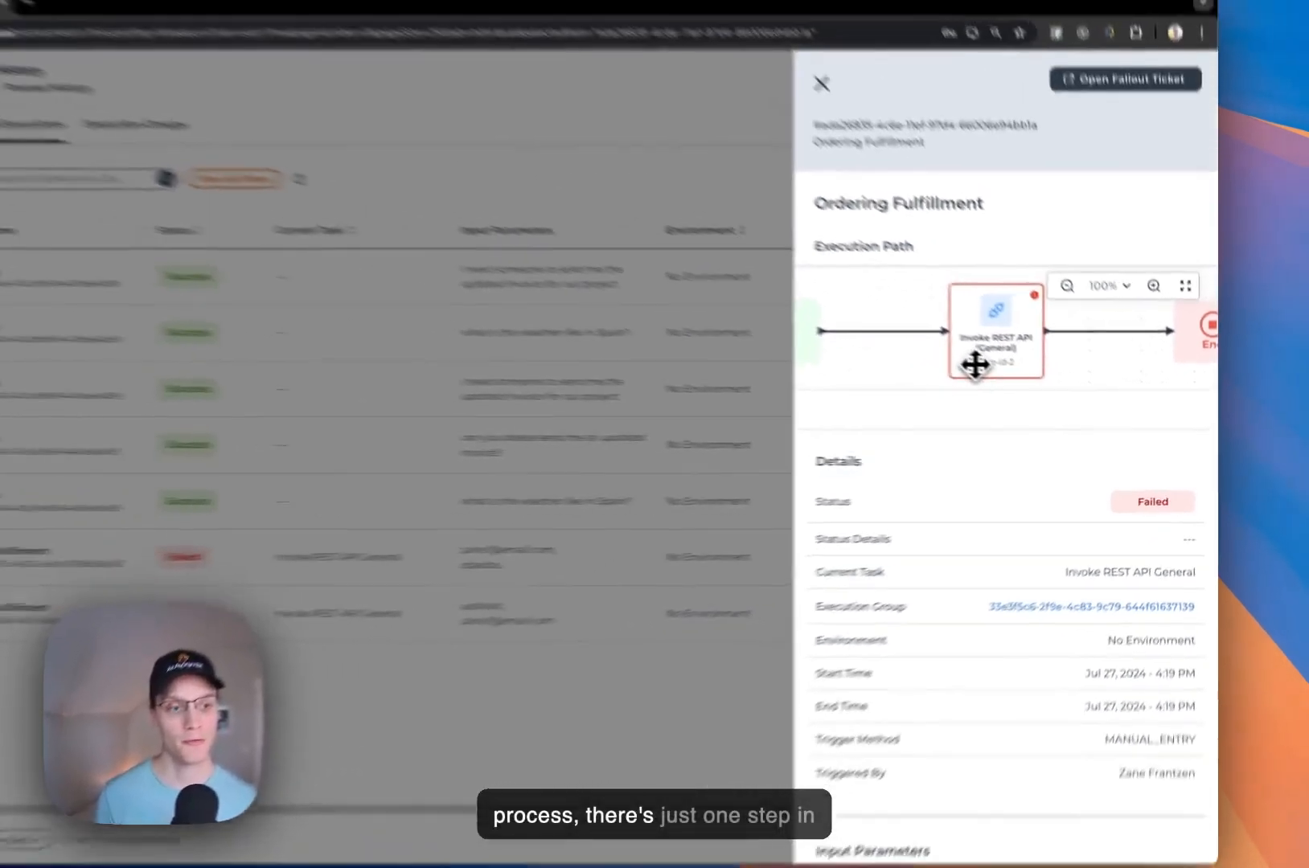
scroll(840, 490, "down", 3)
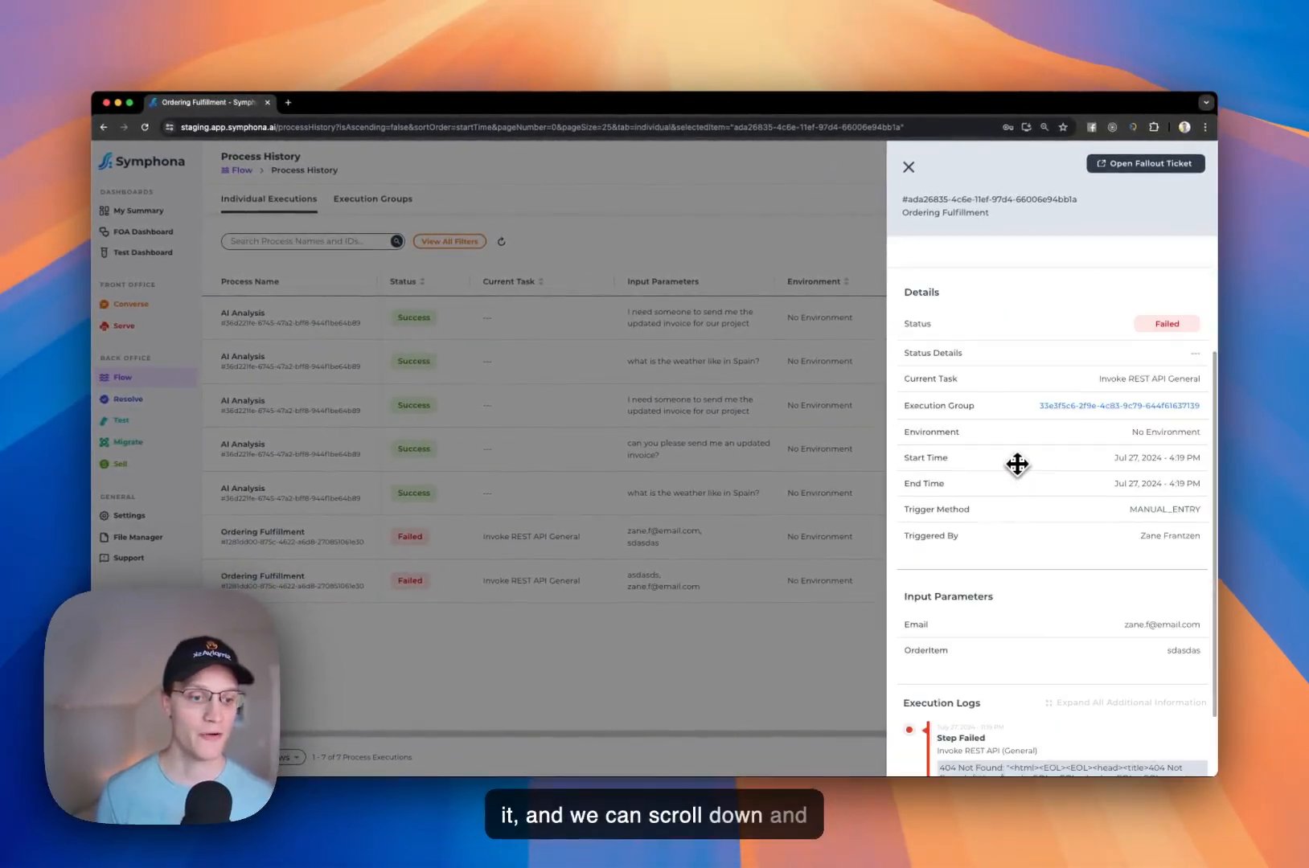
scroll(1017, 463, "down", 2)
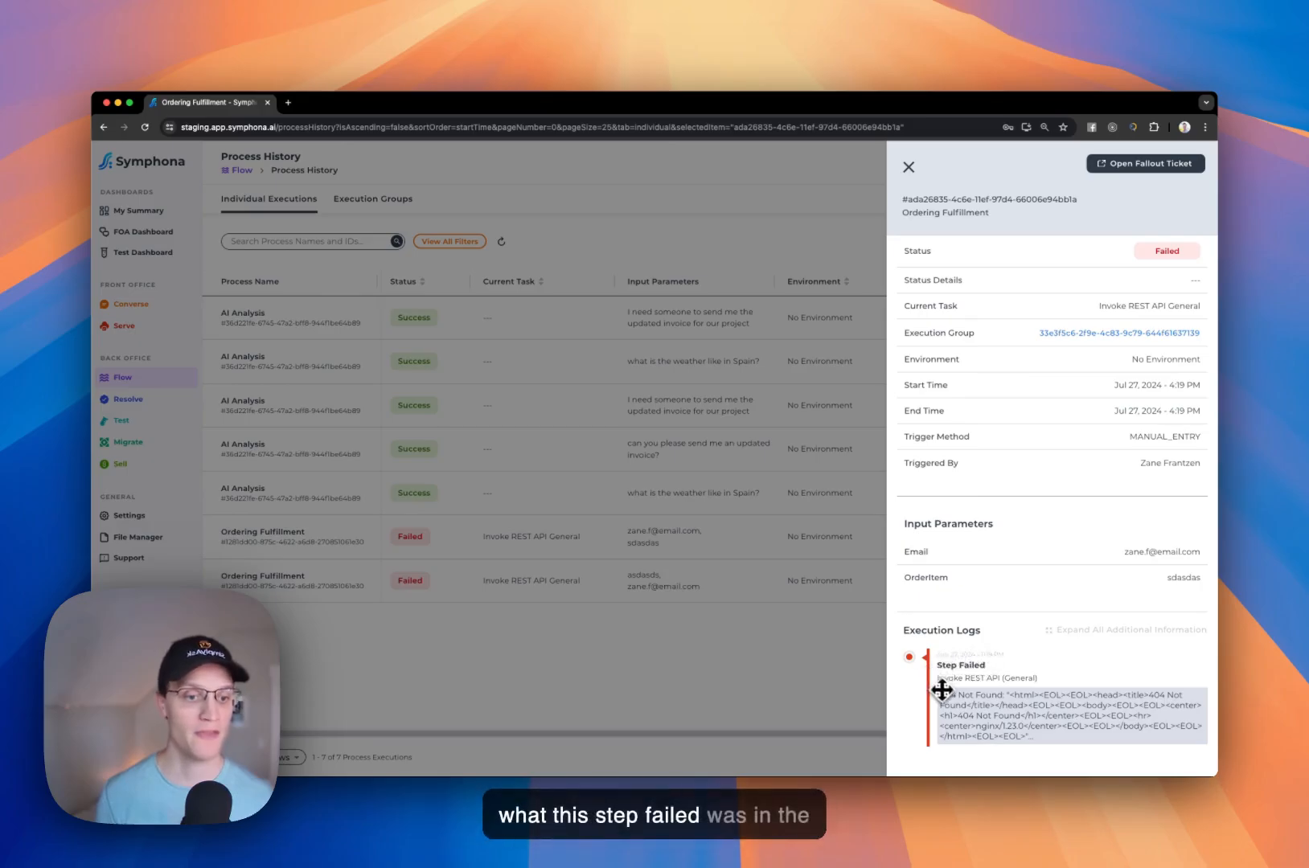
scroll(995, 693, "up", 5)
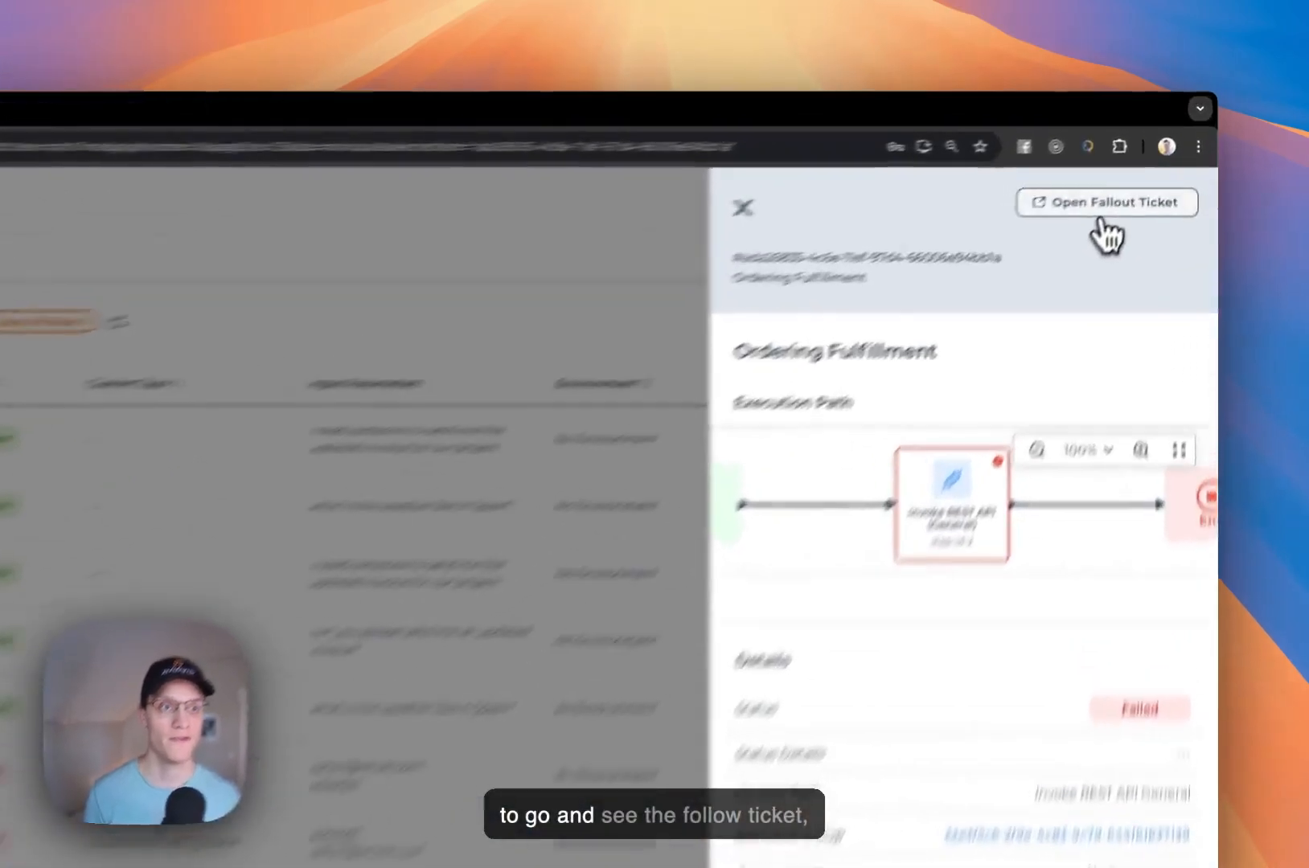
Step: Open the fallout ticket of the failed execution, highlight the error at the start of its fallout message, and return to Process History
left_click(1141, 166)
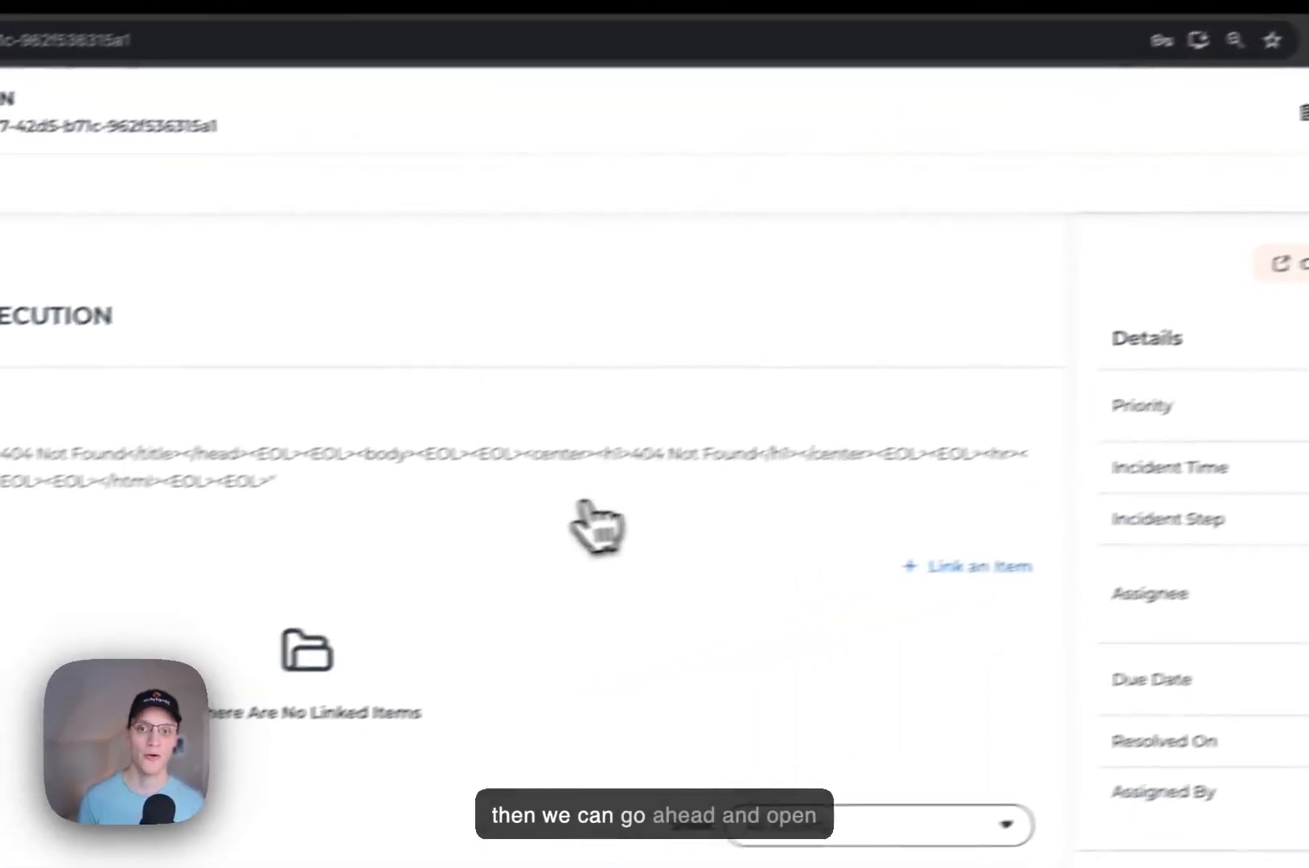
left_click_drag(330, 432, 465, 431)
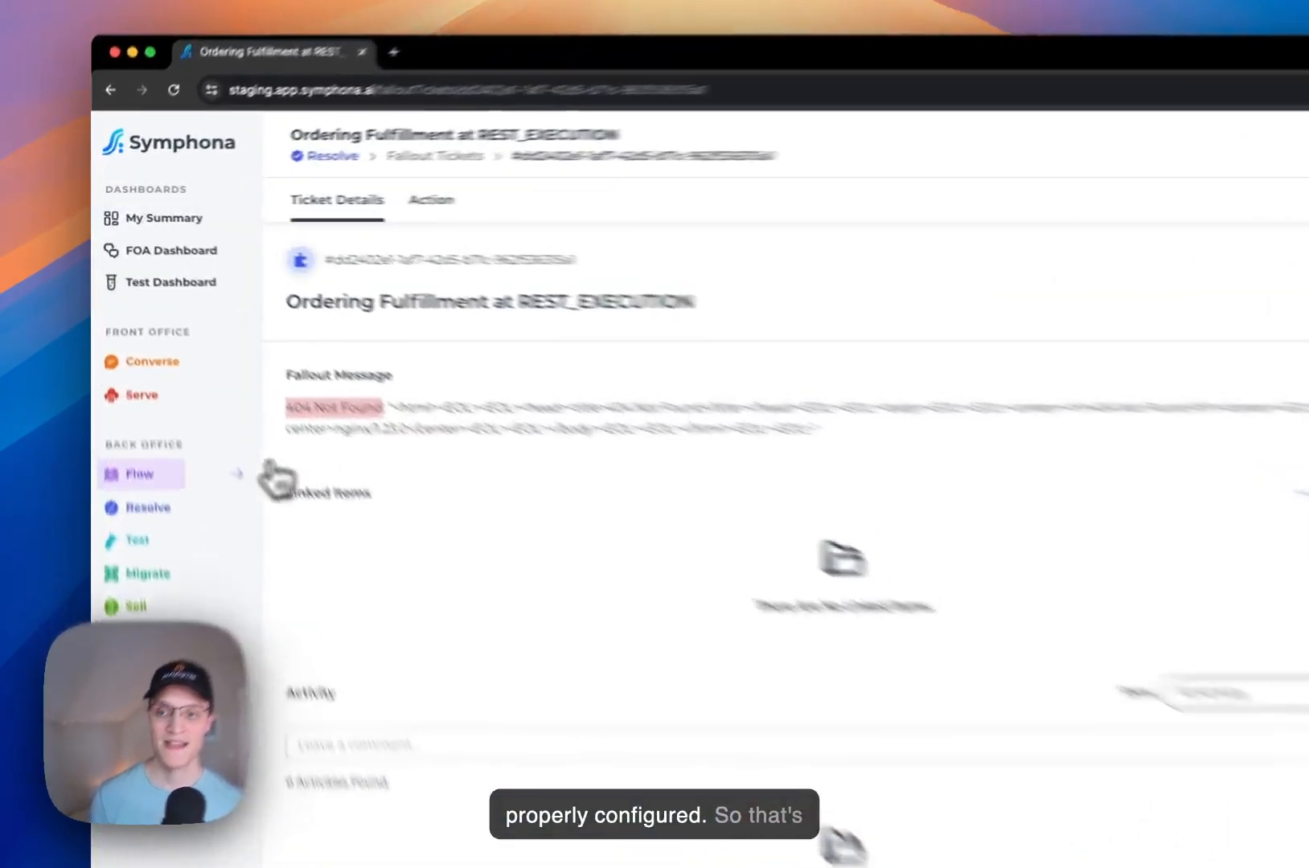
mouse_move(193, 372)
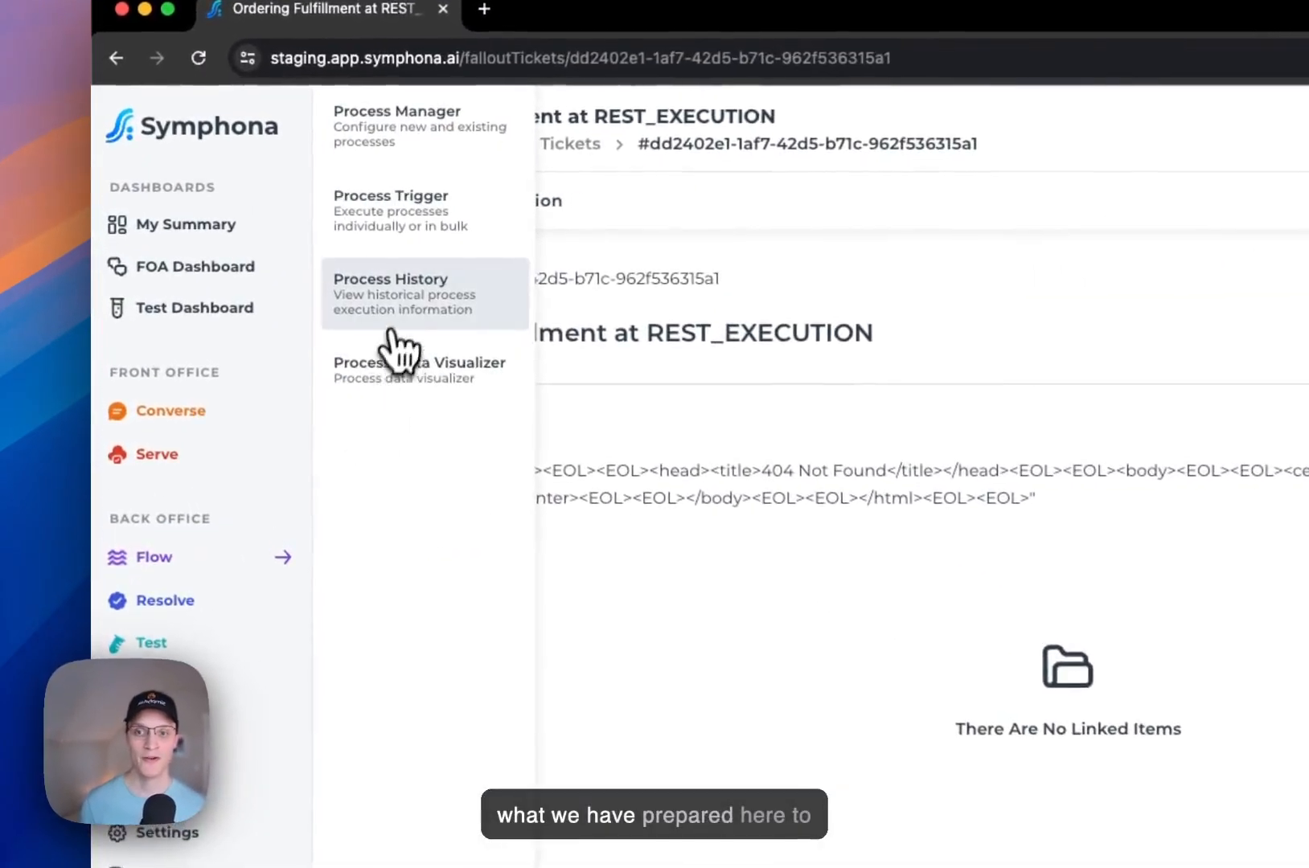
left_click(248, 260)
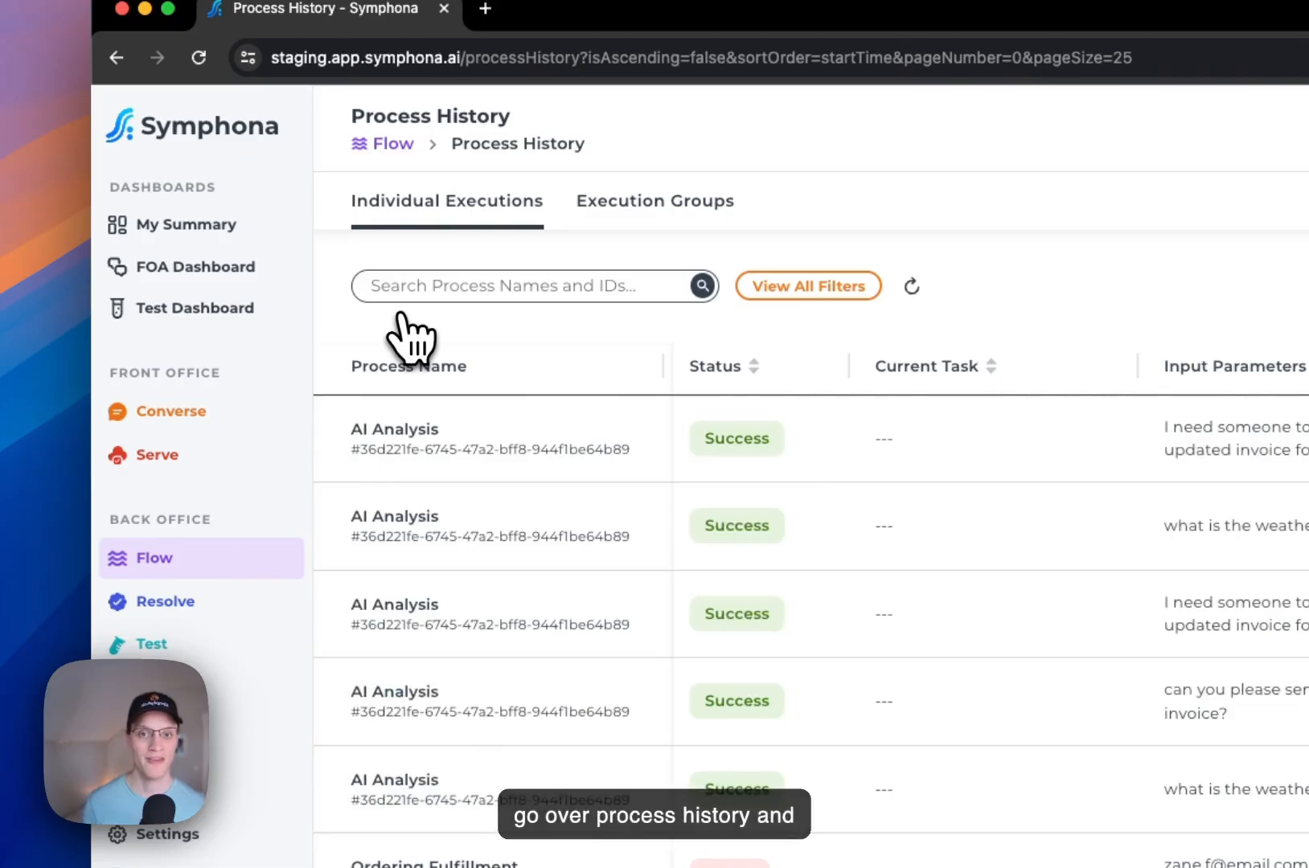